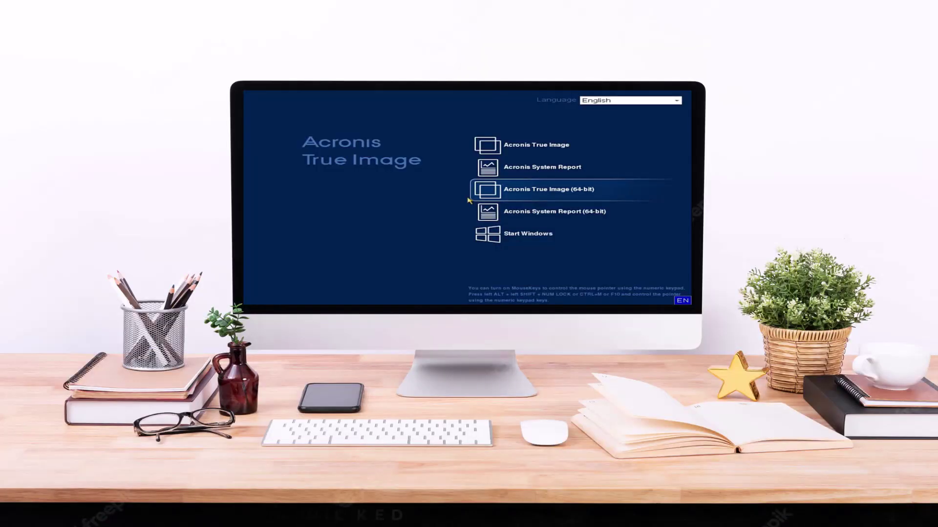
# Boot 64-bit Acronis, pick the .tib backup under Recover > My Disks, and proceed with recovery
pyautogui.click(468, 200)
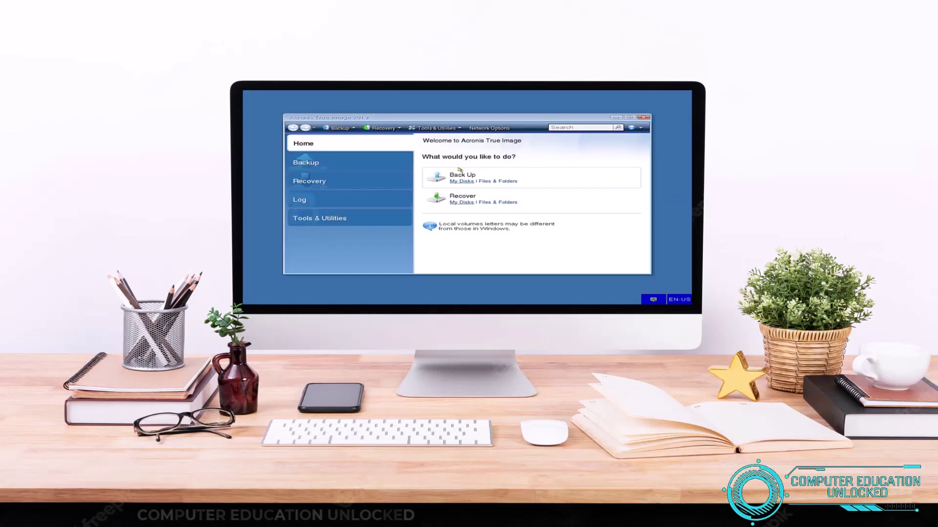
pyautogui.click(462, 182)
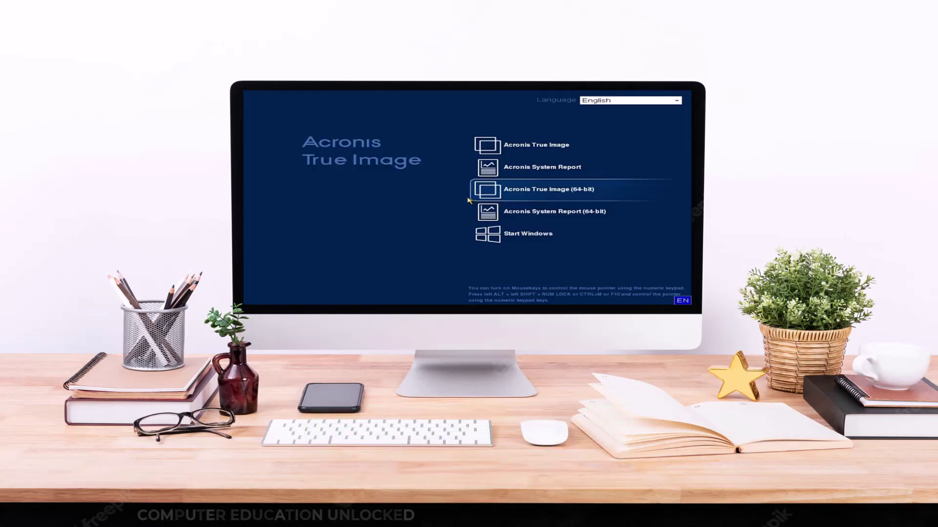
pyautogui.click(468, 198)
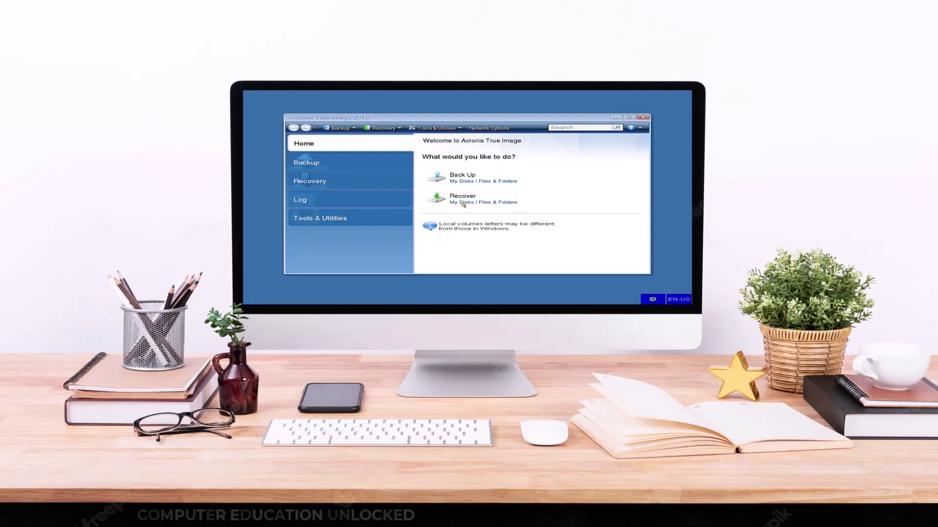
pyautogui.click(463, 203)
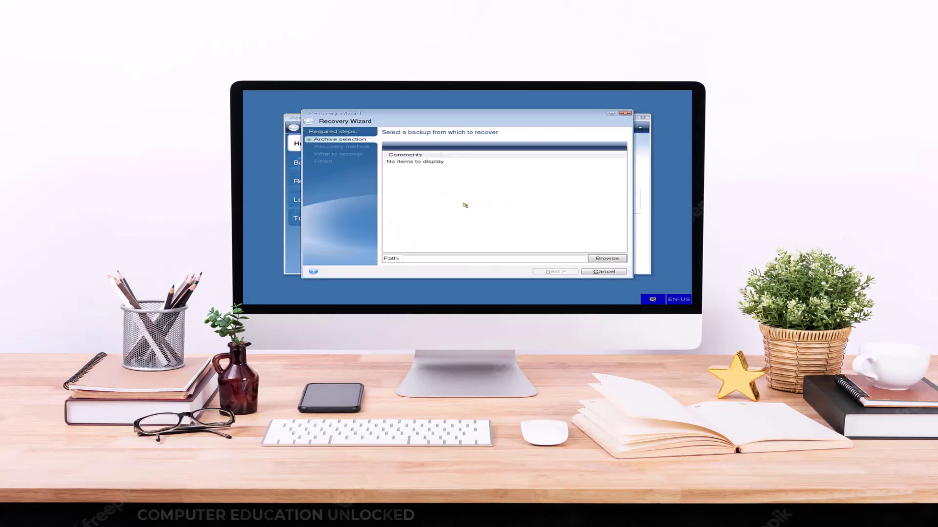
pyautogui.click(605, 259)
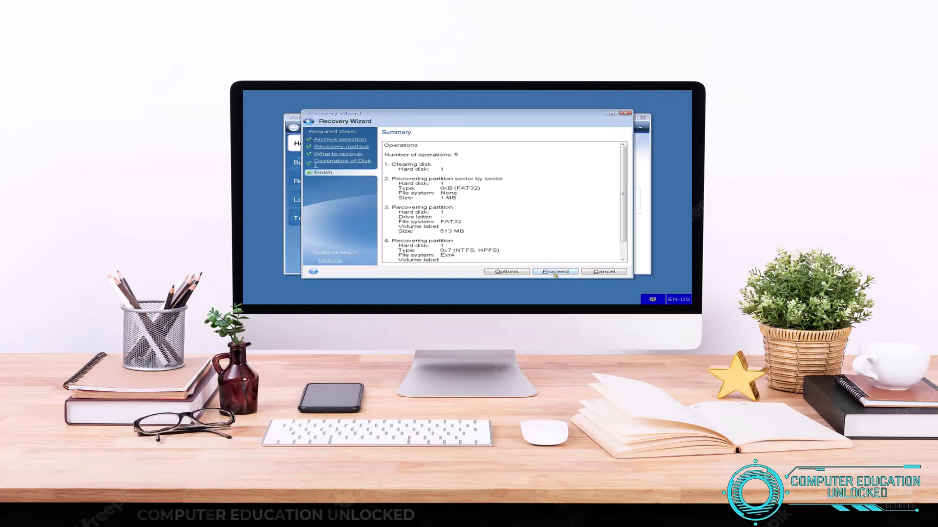
pyautogui.click(555, 272)
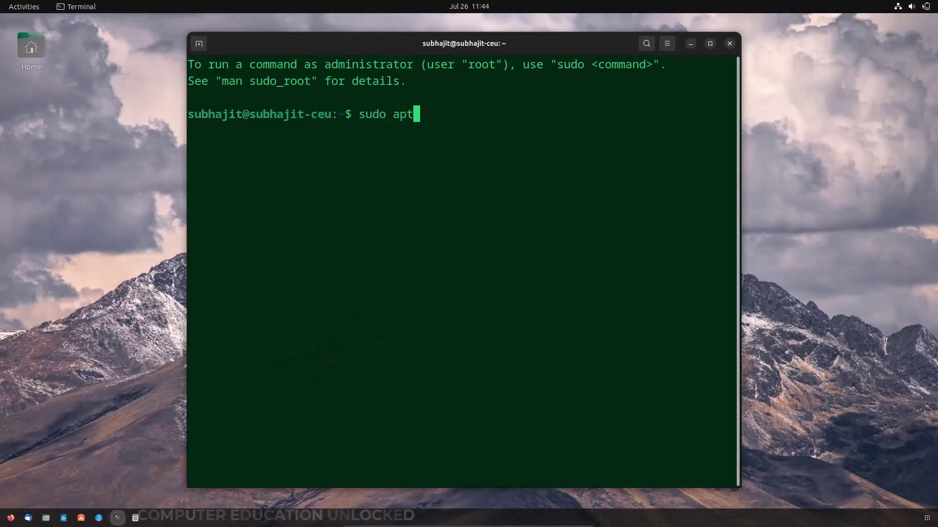
# Run sudo apt update in the terminal, then launch Visual Studio Code from the app grid
pyautogui.write('update')
pyautogui.press('Return')
pyautogui.press('Return')
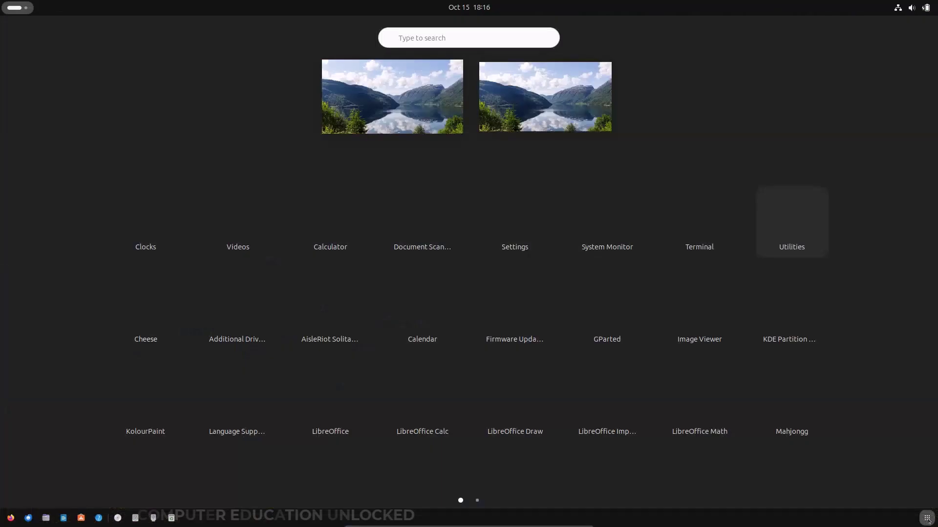
pyautogui.scroll(-1, 799, 473)
pyautogui.click(626, 335)
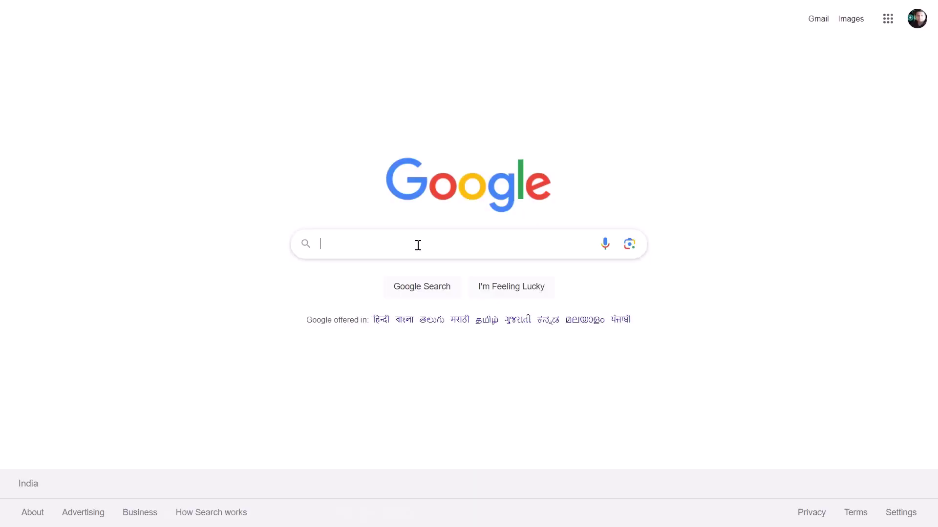
# Search for the Acronis True Image 2019 ISO and download the Internet Archive item as a ZIP
pyautogui.write('acroni')
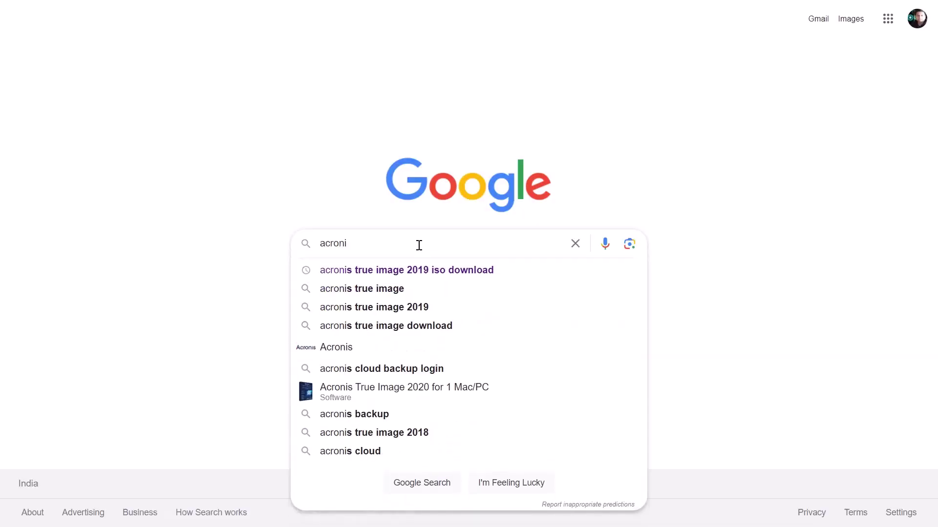
pyautogui.click(433, 272)
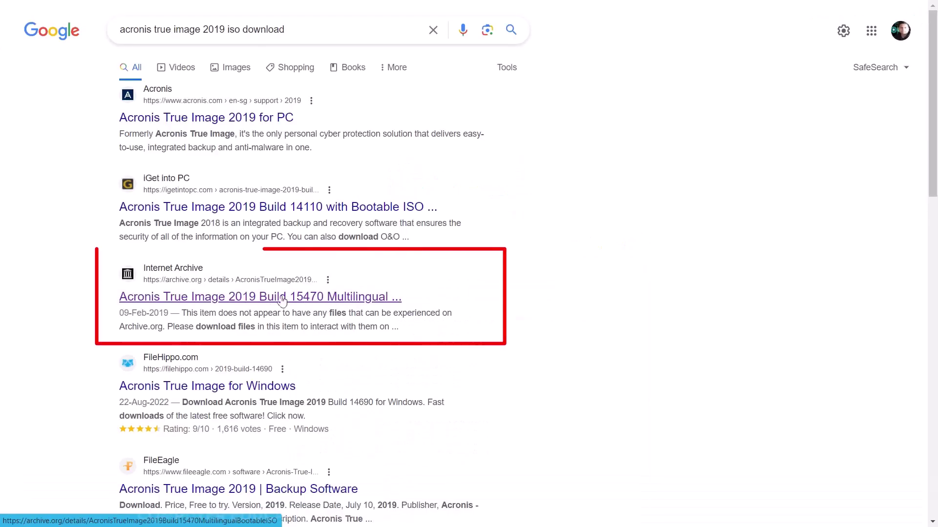
pyautogui.click(254, 304)
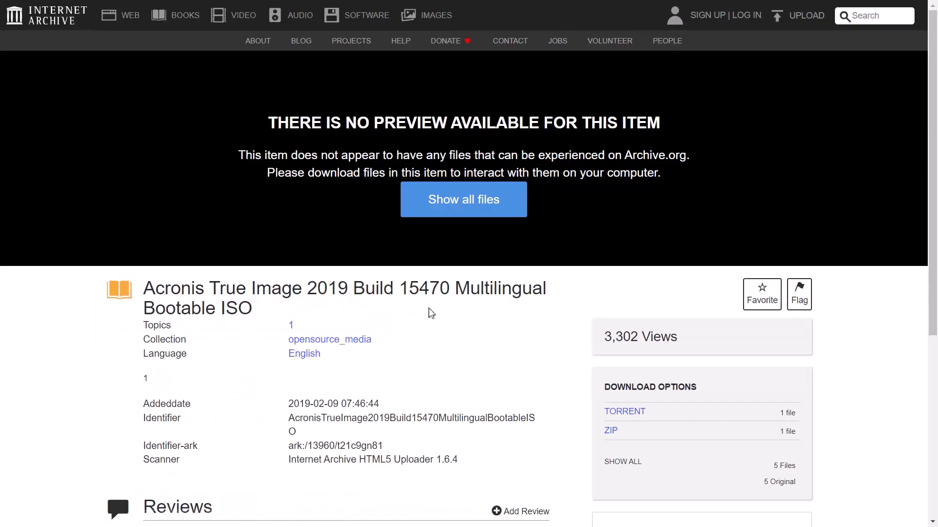
pyautogui.scroll(-5, 429, 314)
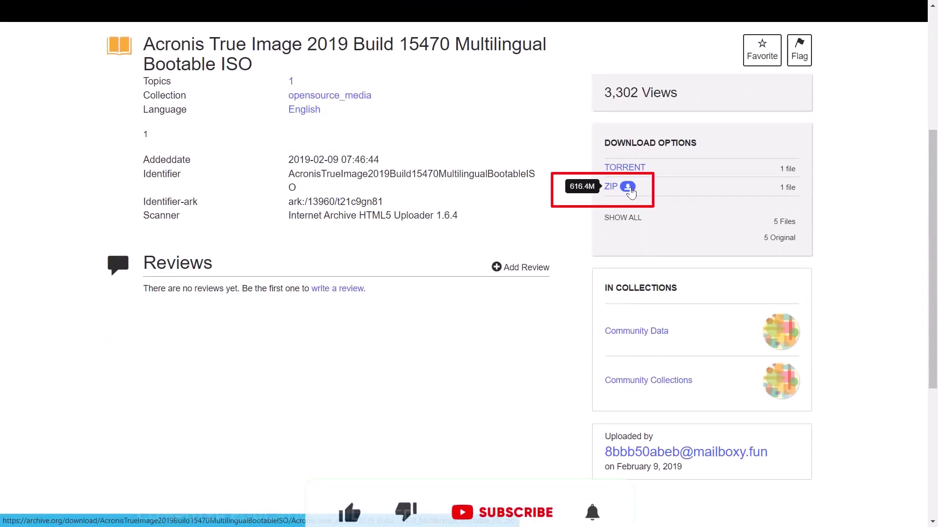
pyautogui.click(628, 187)
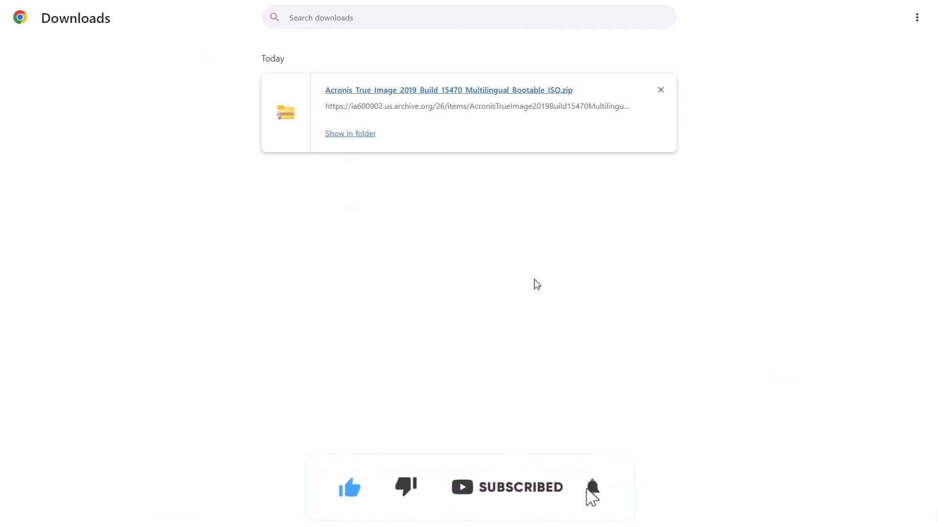
pyautogui.click(360, 134)
# Extract the downloaded ZIP into Downloads with WinRAR's Extract Here
pyautogui.rightClick(42, 176)
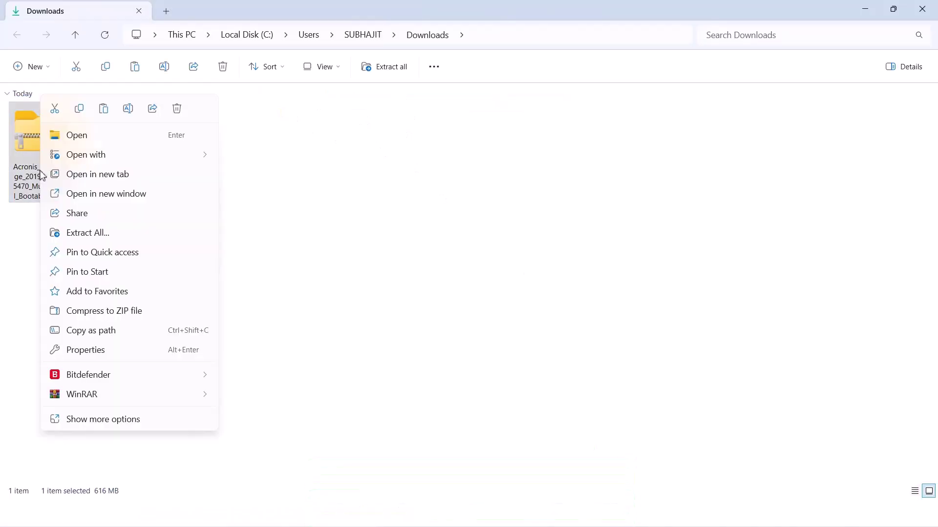
pyautogui.moveTo(126, 396)
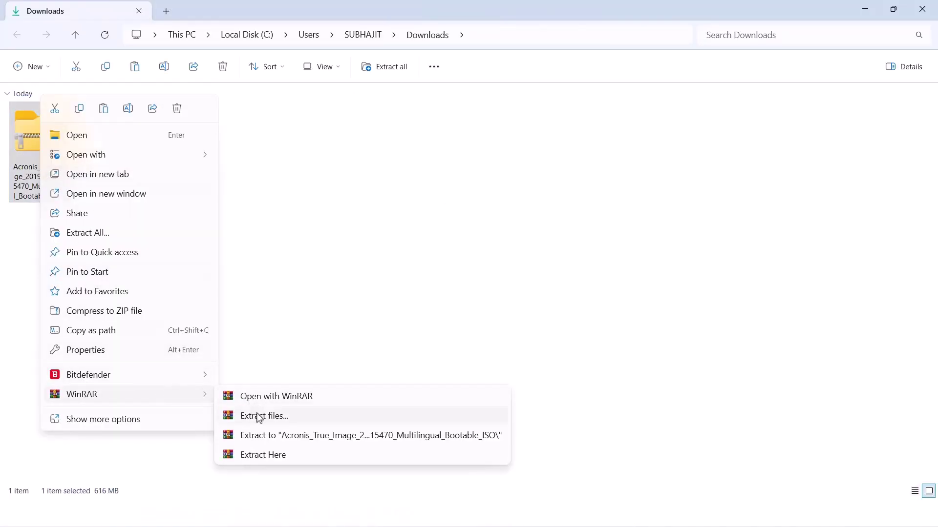
pyautogui.click(287, 456)
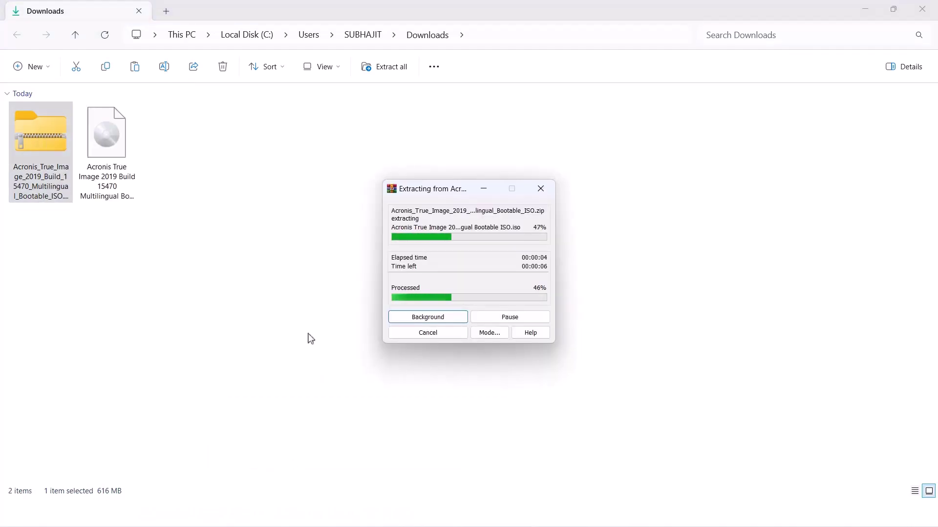
# Check the extracted ISO's properties to confirm it is a 646 MB disc image
pyautogui.click(53, 282)
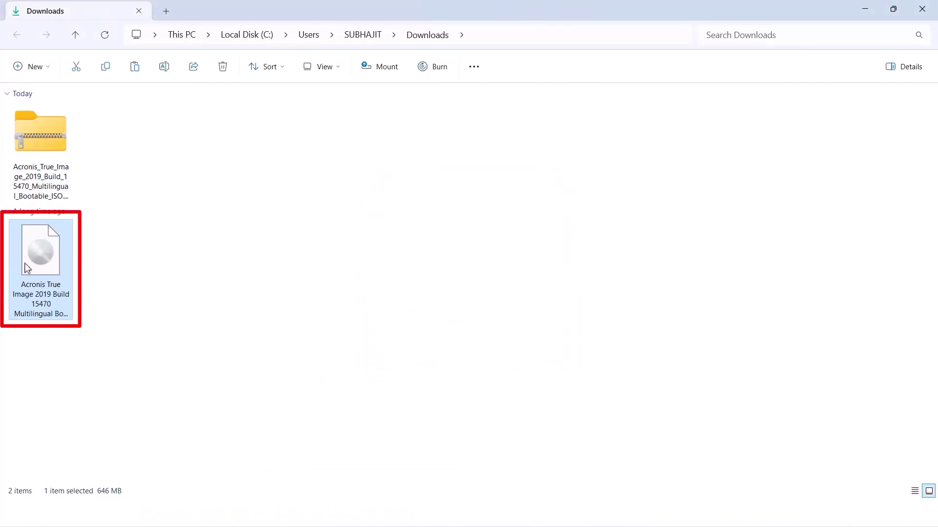
pyautogui.rightClick(41, 282)
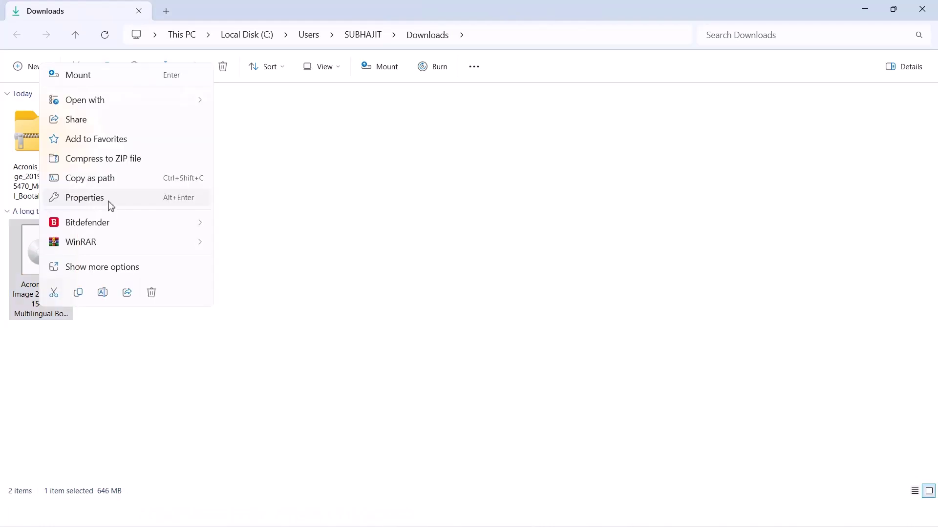
pyautogui.click(111, 200)
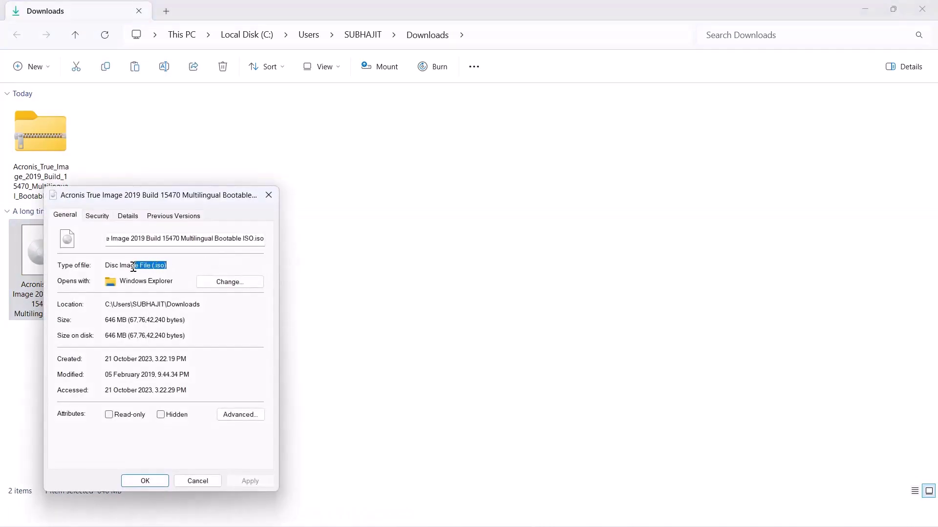
pyautogui.click(196, 480)
pyautogui.click(140, 394)
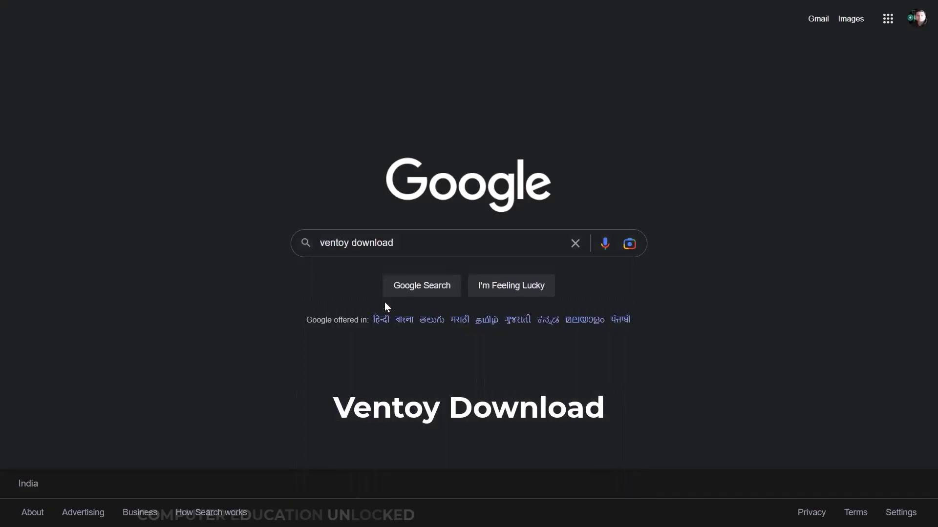
# Search 'ventoy download' and get ventoy-1.0.88-windows.zip from Ventoy's GitHub releases
pyautogui.press('Return')
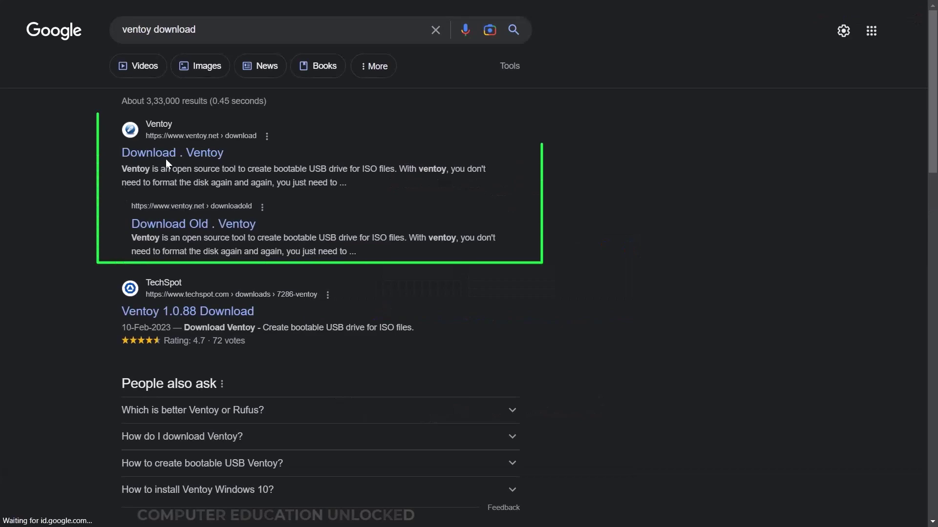
pyautogui.click(184, 157)
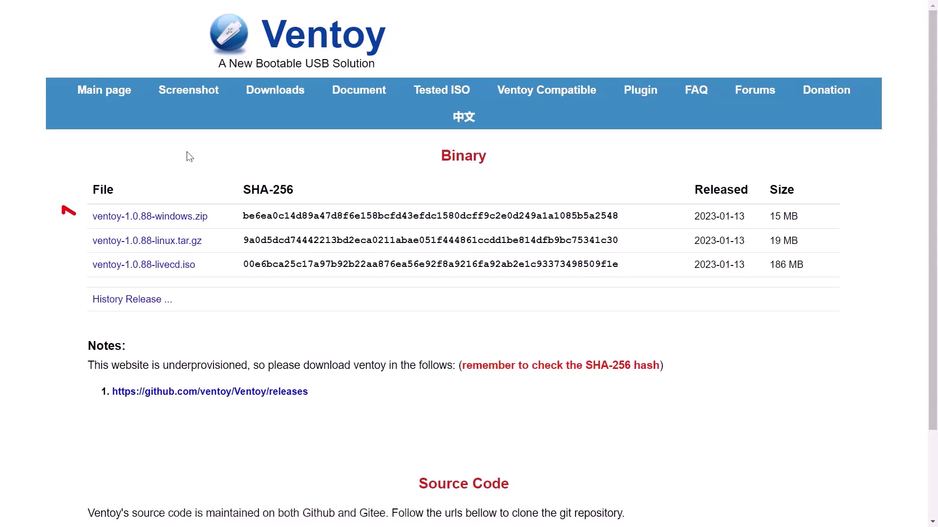
pyautogui.click(178, 218)
pyautogui.scroll(-10, 273, 229)
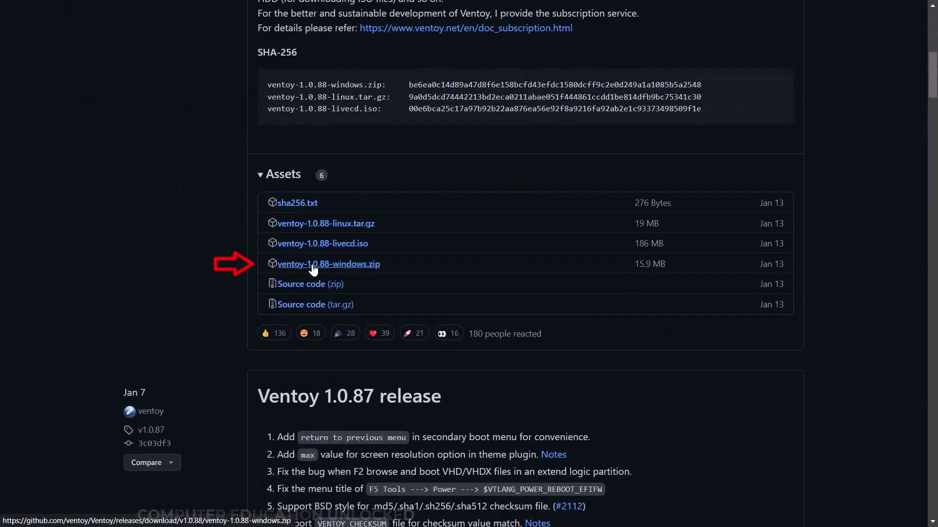
pyautogui.rightClick(40, 138)
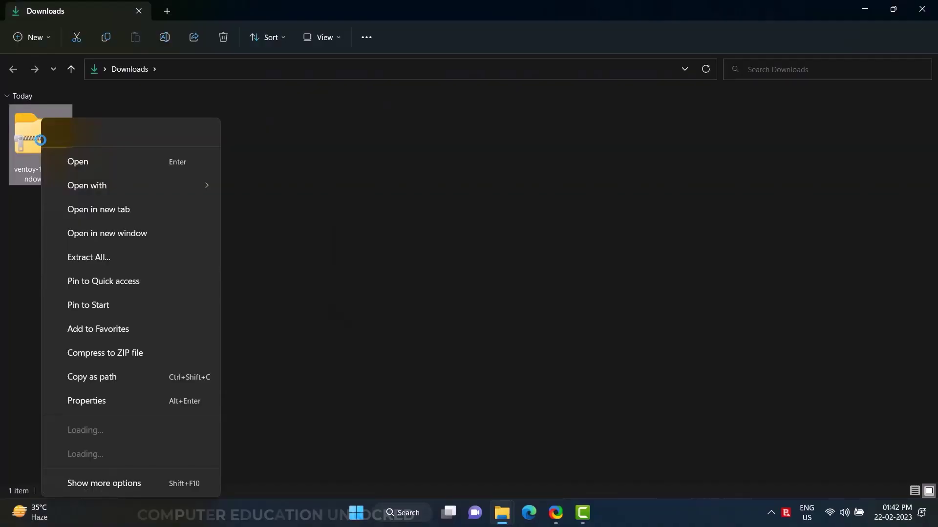
# Extract the Ventoy zip, open the ventoy-1.0.88 folder and run Ventoy2Disk.exe
pyautogui.moveTo(213, 399)
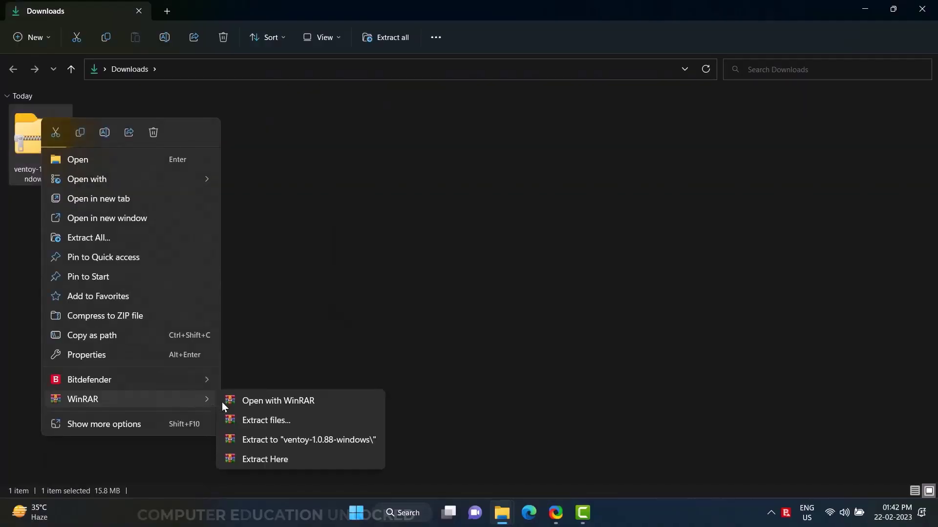
pyautogui.click(253, 458)
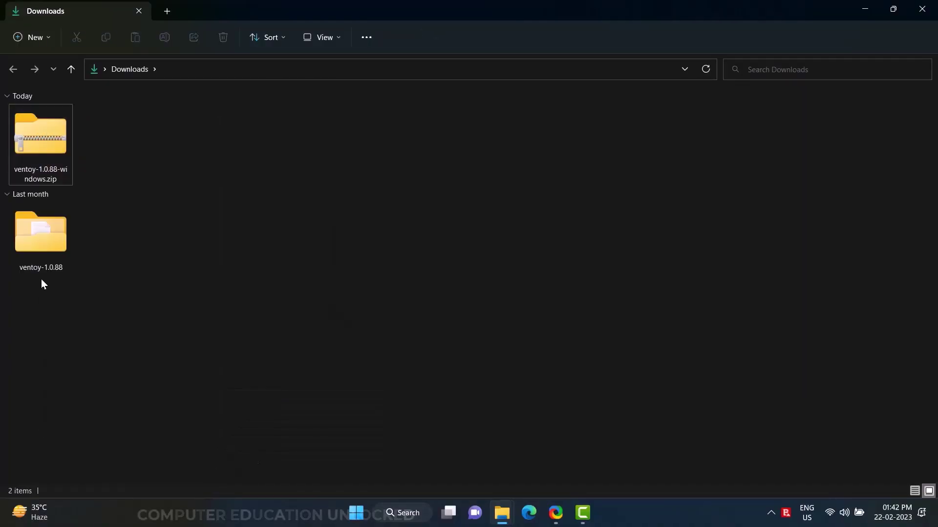
pyautogui.doubleClick(42, 240)
pyautogui.rightClick(110, 153)
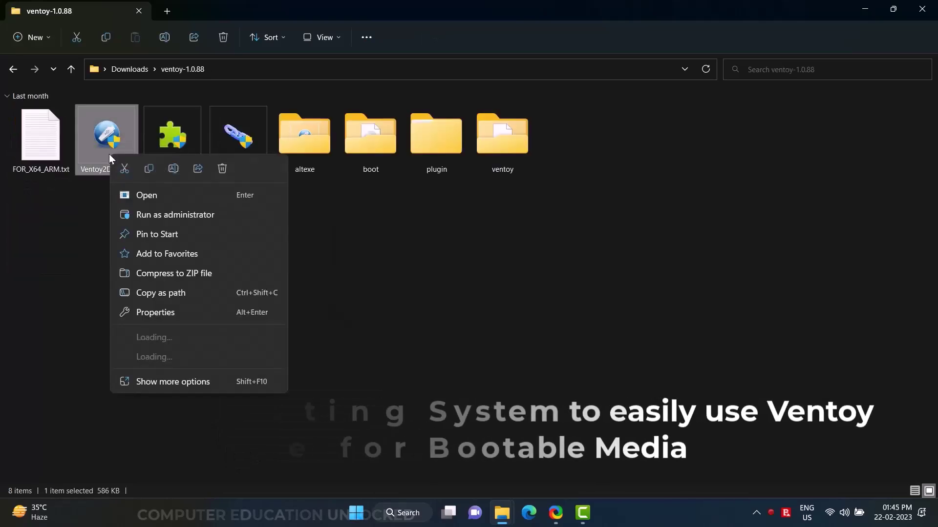
pyautogui.click(151, 212)
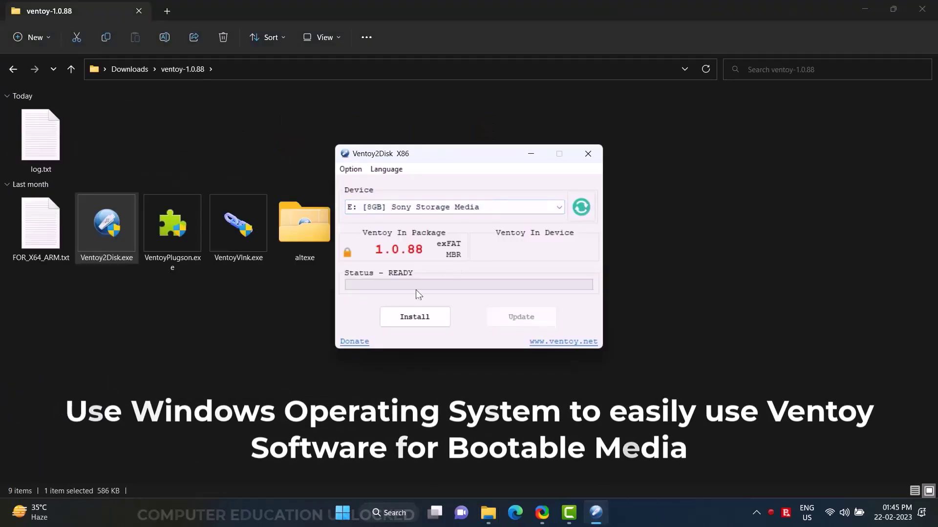
pyautogui.click(350, 169)
# Set Ventoy's partition style to GPT and its partition file system to NTFS
pyautogui.moveTo(411, 196)
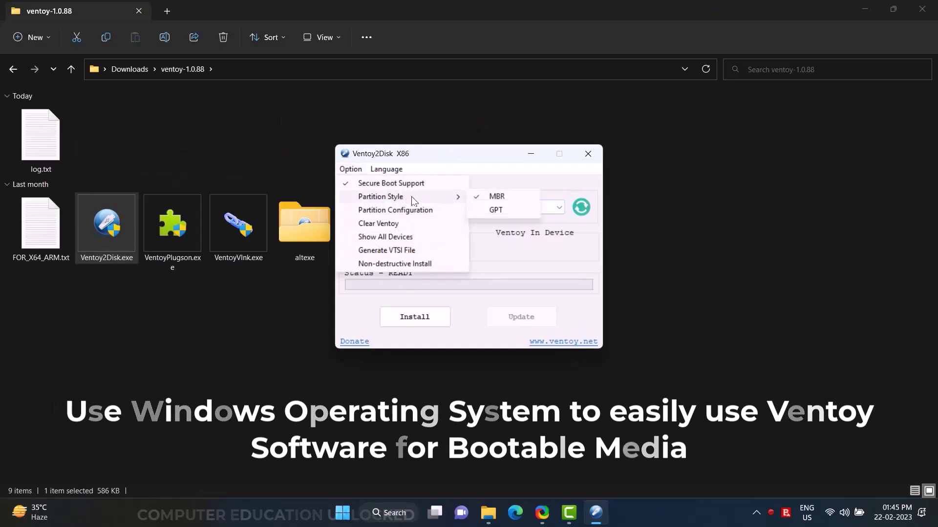
pyautogui.click(502, 212)
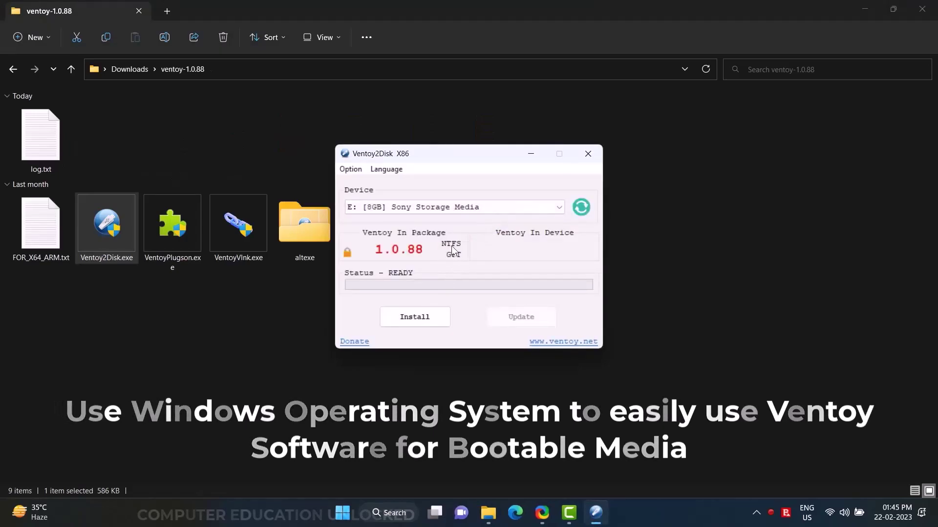
pyautogui.click(350, 169)
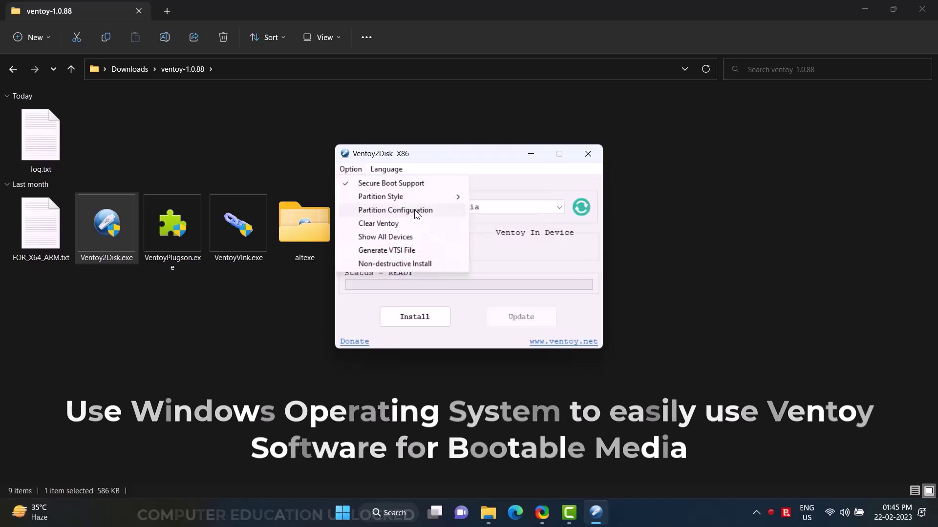
pyautogui.click(417, 211)
pyautogui.click(479, 228)
pyautogui.click(439, 367)
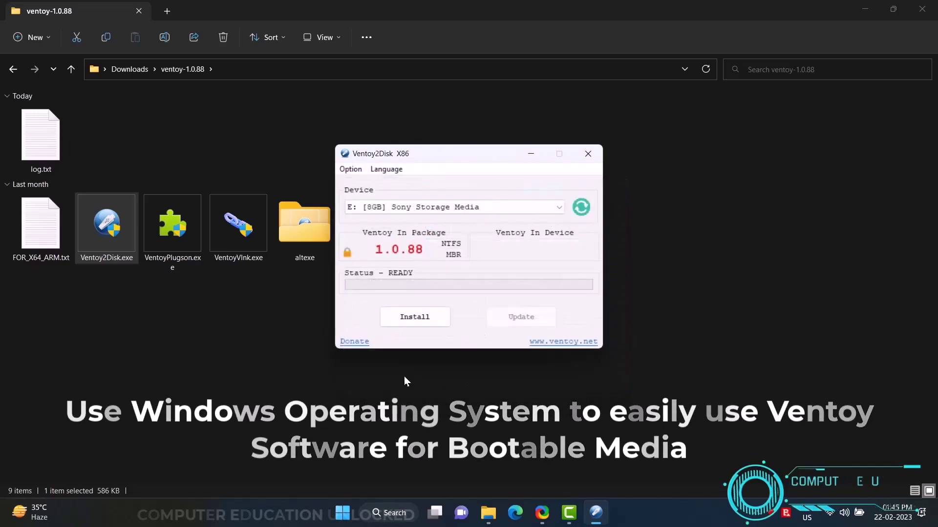
# Install Ventoy onto the 8GB USB drive, accepting both warnings
pyautogui.click(413, 319)
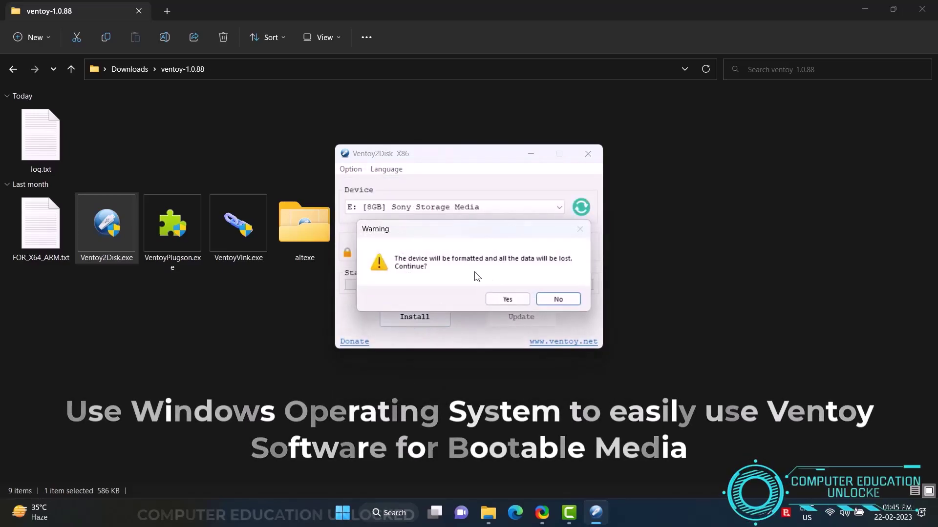
pyautogui.click(507, 299)
pyautogui.click(507, 299)
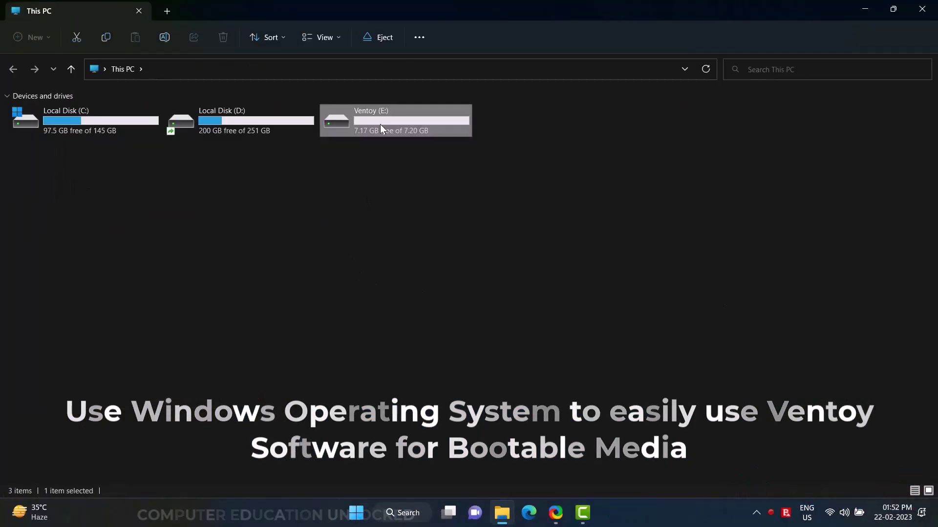
# Open the Ventoy (E:) drive and bring up the paste menu in its empty folder
pyautogui.doubleClick(380, 124)
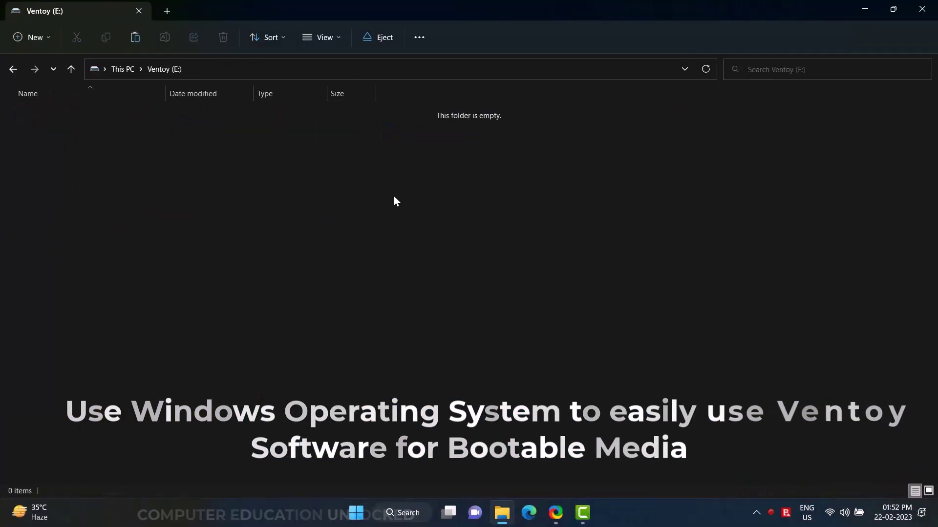
pyautogui.rightClick(394, 197)
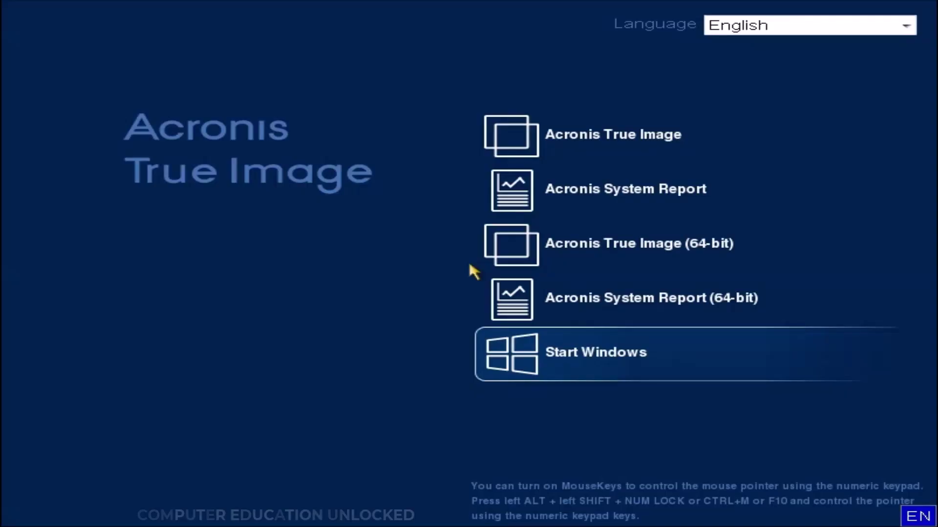
# Select Acronis True Image (64-bit) in the boot menu to reach the Home screen
pyautogui.press('Up')
pyautogui.press('Up')
pyautogui.press('Up')
pyautogui.press('Up')
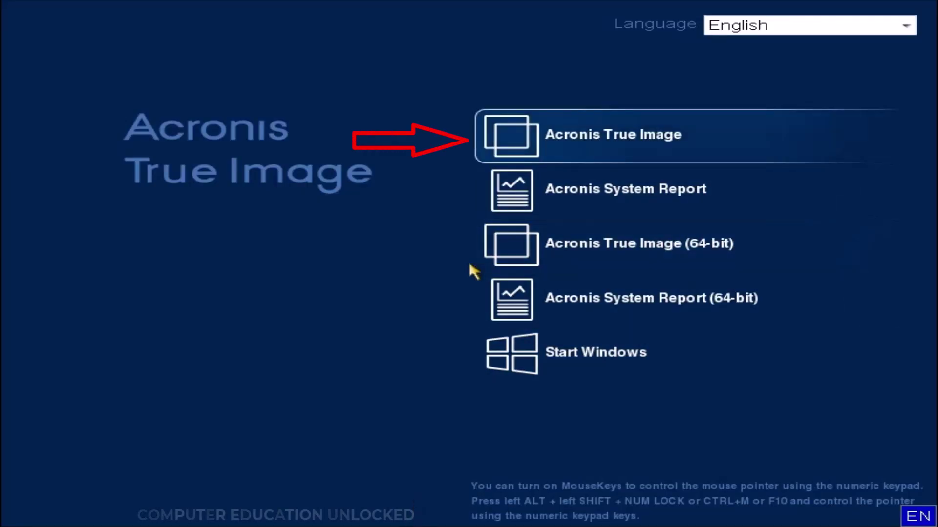
pyautogui.press('Down')
pyautogui.press('Down')
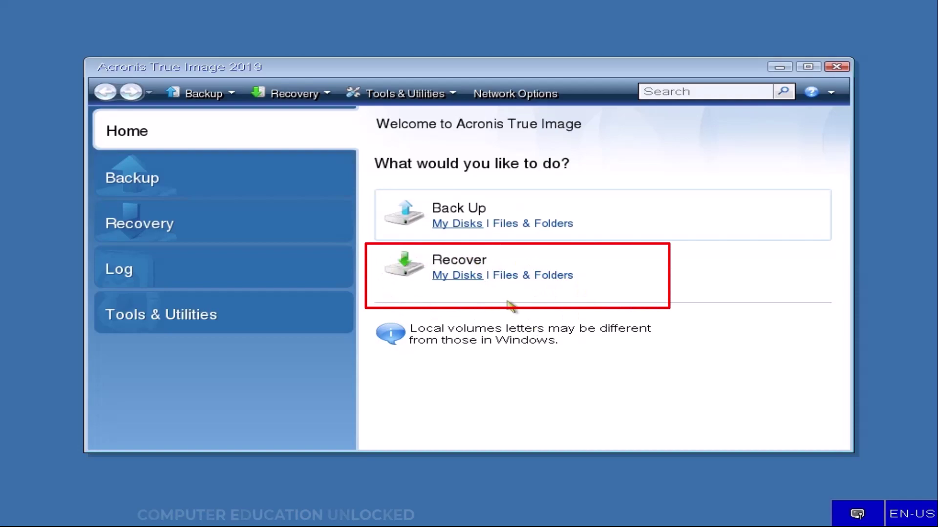
# Choose Back Up > My Disks and select Disk 1 with its EFI and Ext4 partitions (64.5 GB)
pyautogui.click(442, 226)
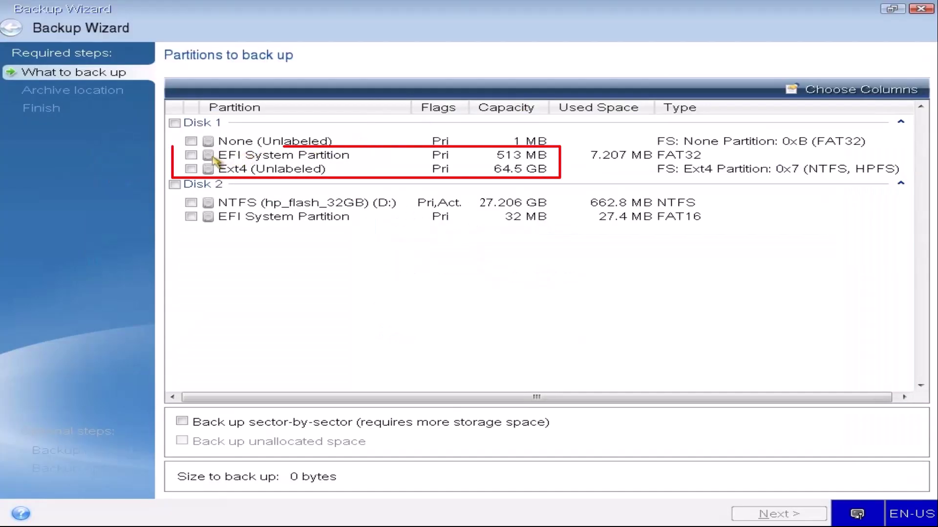
pyautogui.click(191, 156)
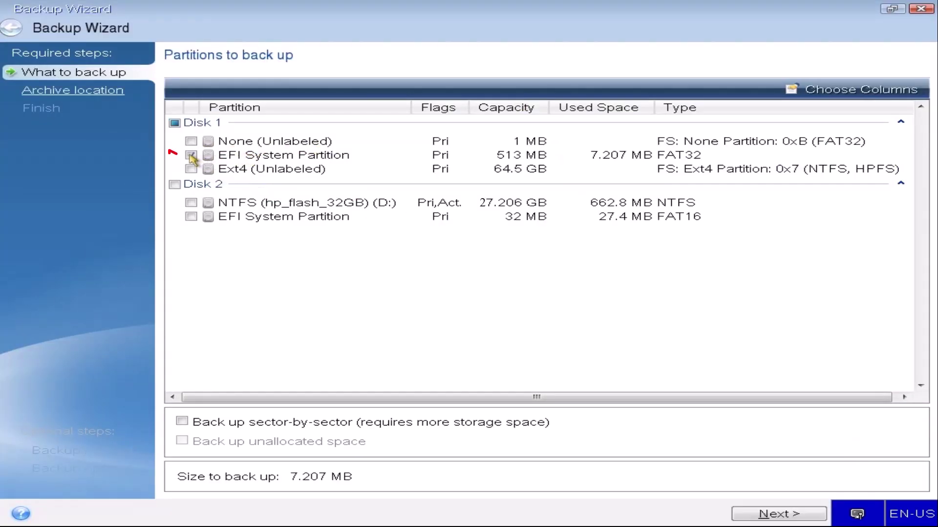
pyautogui.click(213, 169)
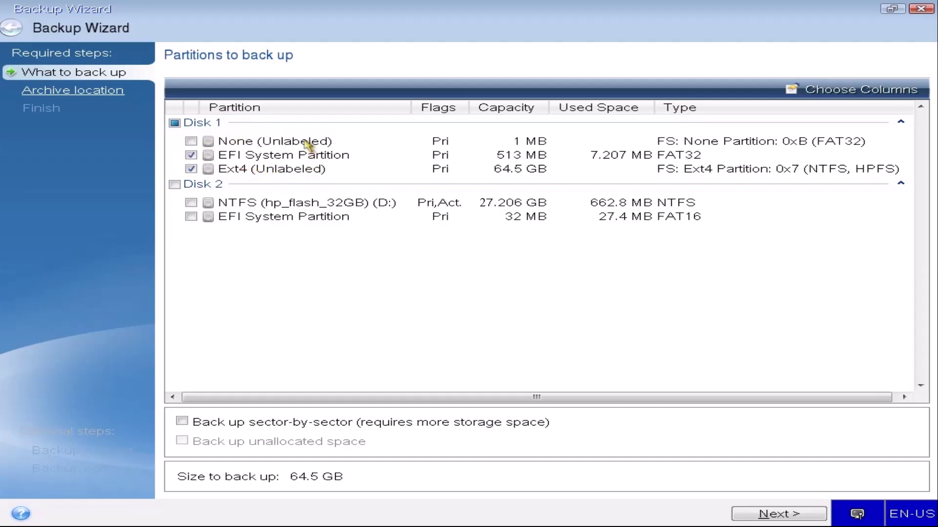
pyautogui.click(175, 123)
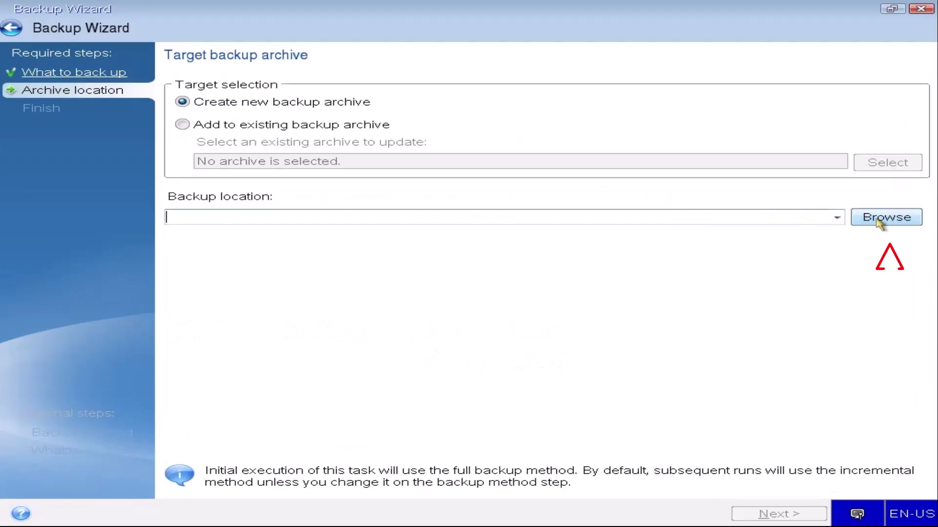
# Save the new backup archive as 'Ubuntu 23.10 Backup' on Removable Drive (D:)
pyautogui.click(886, 217)
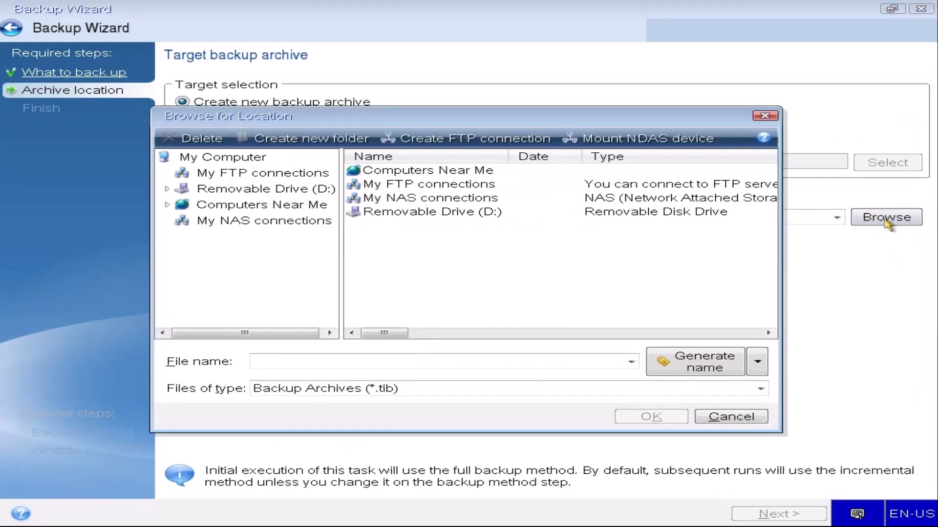
pyautogui.click(253, 193)
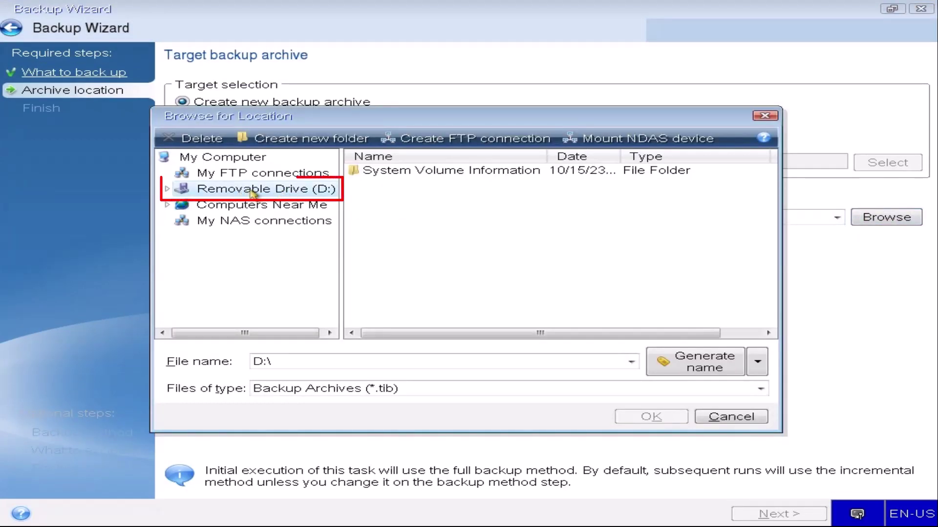
pyautogui.click(263, 362)
pyautogui.write('Ubuntu 23.10 Backup')
pyautogui.click(761, 388)
pyautogui.click(390, 396)
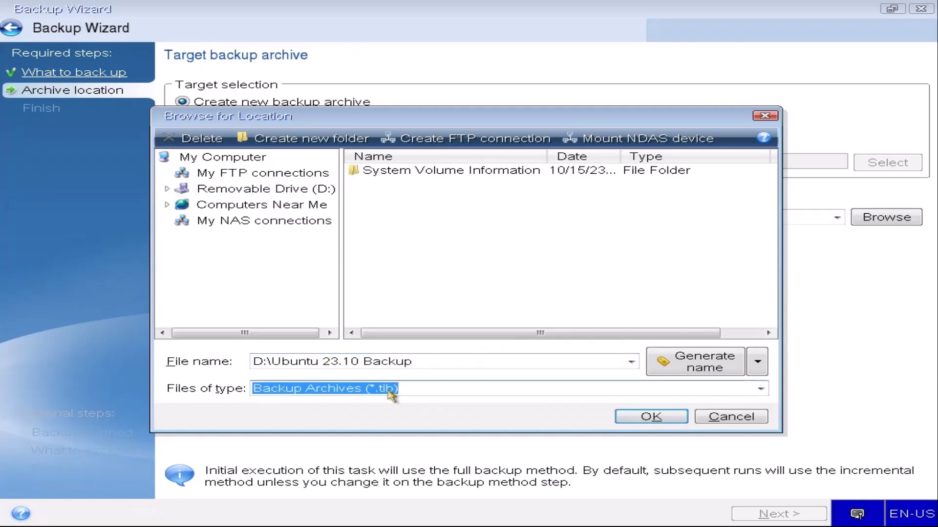
pyautogui.click(630, 419)
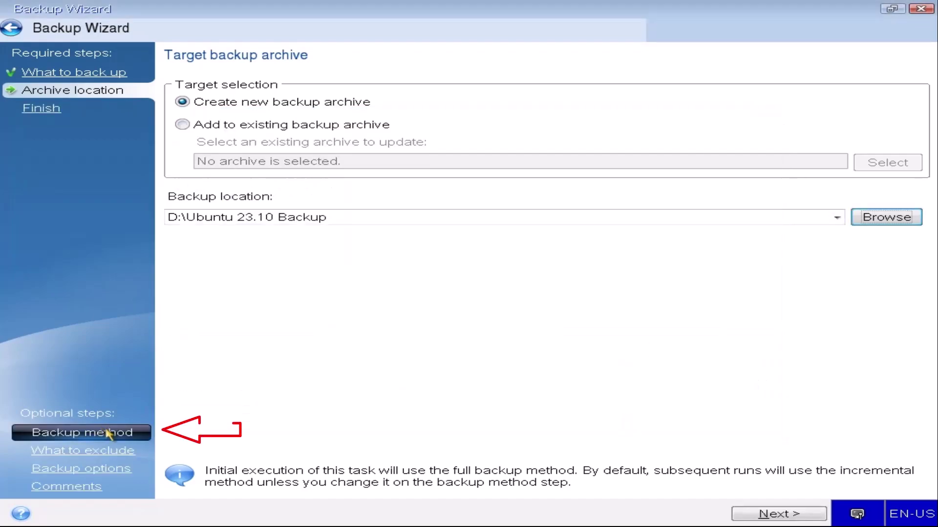
# Keep the incremental backup method and no exclusions, then reach Archive Protection's password field
pyautogui.click(82, 433)
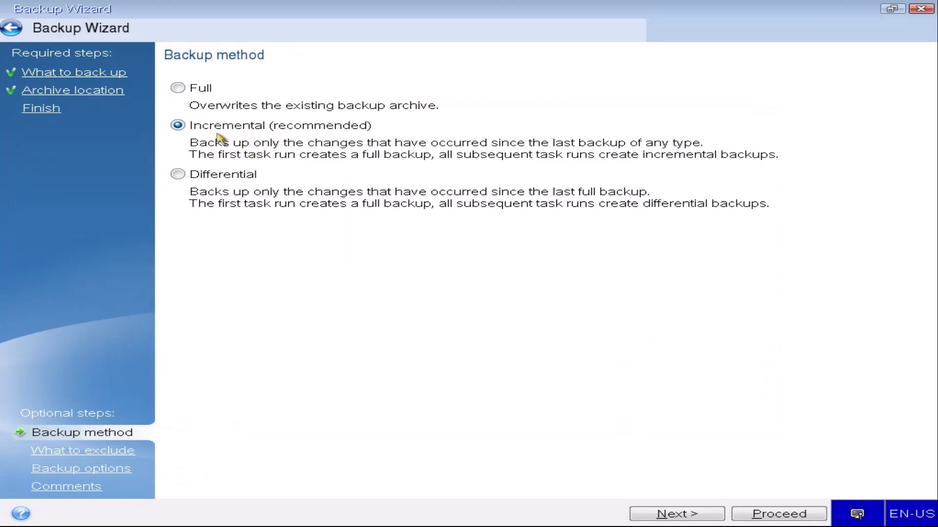
pyautogui.click(128, 451)
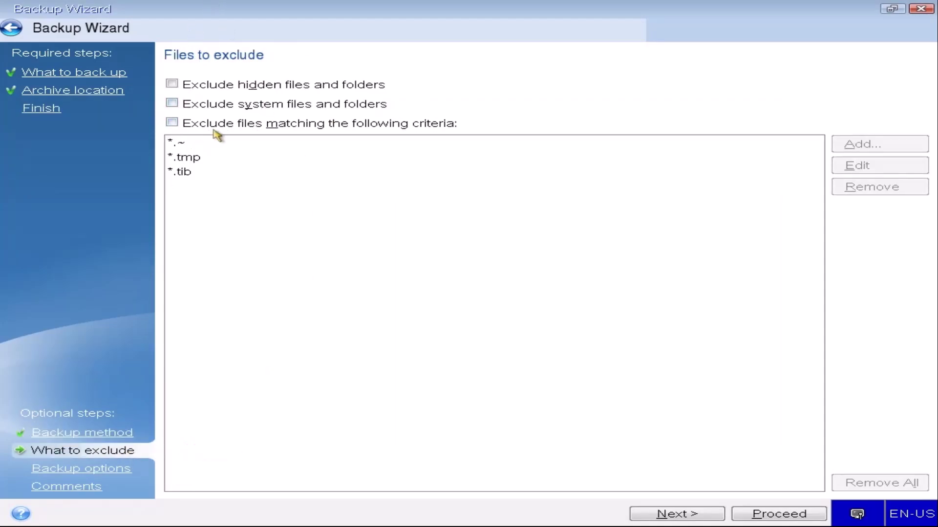
pyautogui.click(120, 469)
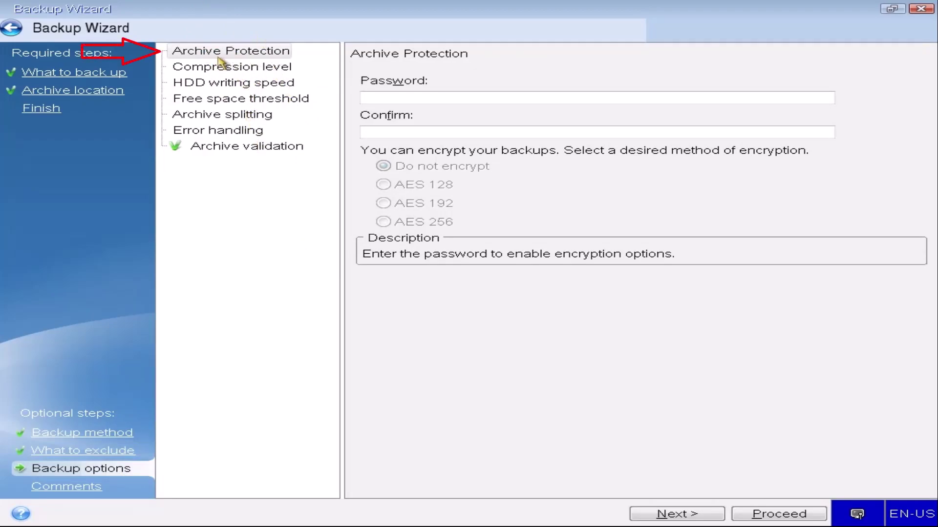
pyautogui.click(389, 98)
# Enter and confirm an archive password, leaving encryption at Do not encrypt
pyautogui.write('*******')
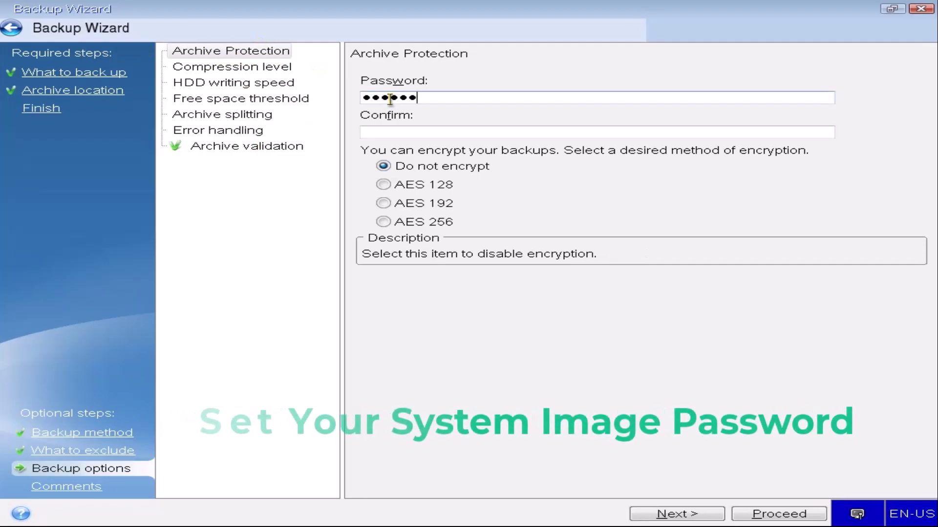
pyautogui.click(387, 132)
pyautogui.write('*******')
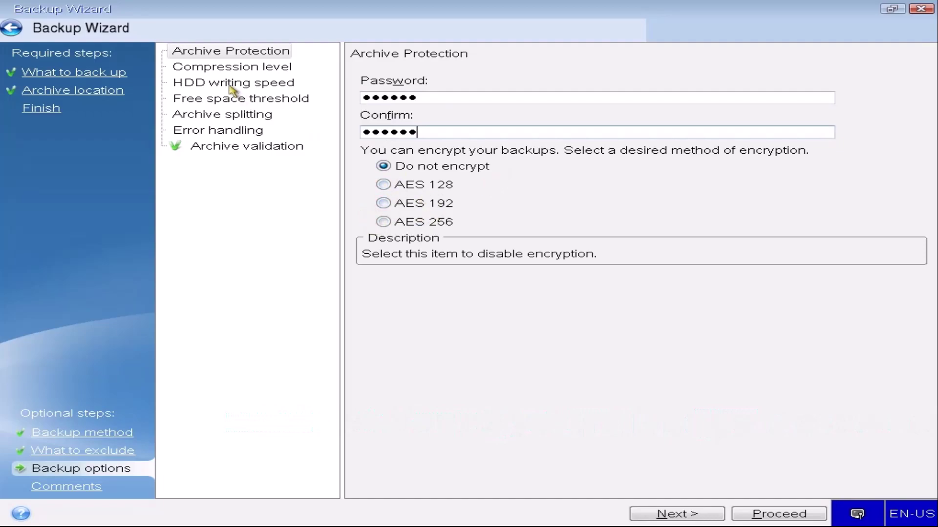
pyautogui.click(217, 69)
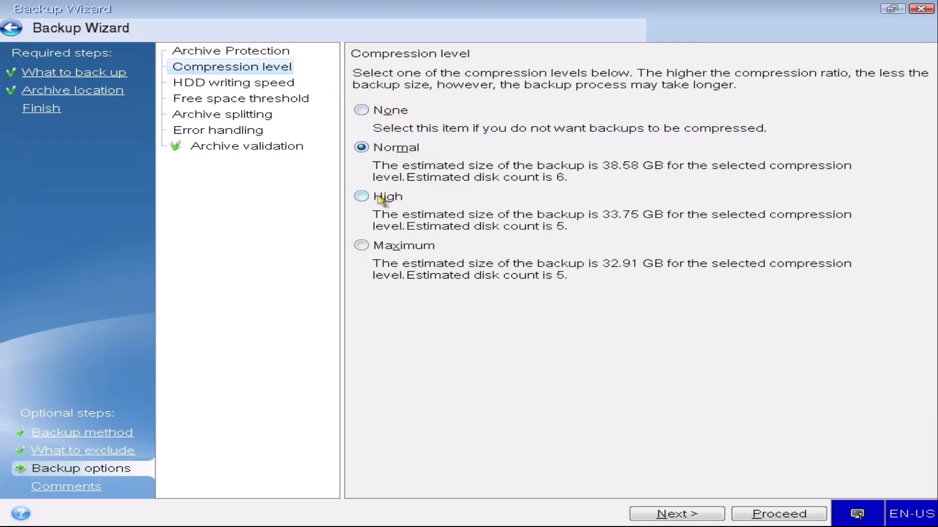
# Set Maximum compression, review the remaining backup options, and advance to Archive comments
pyautogui.click(361, 246)
pyautogui.click(270, 86)
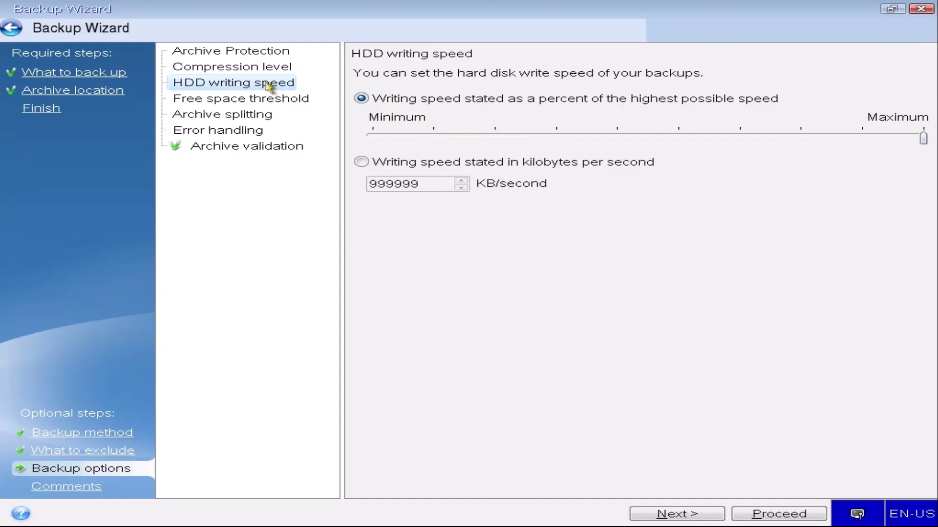
pyautogui.click(250, 99)
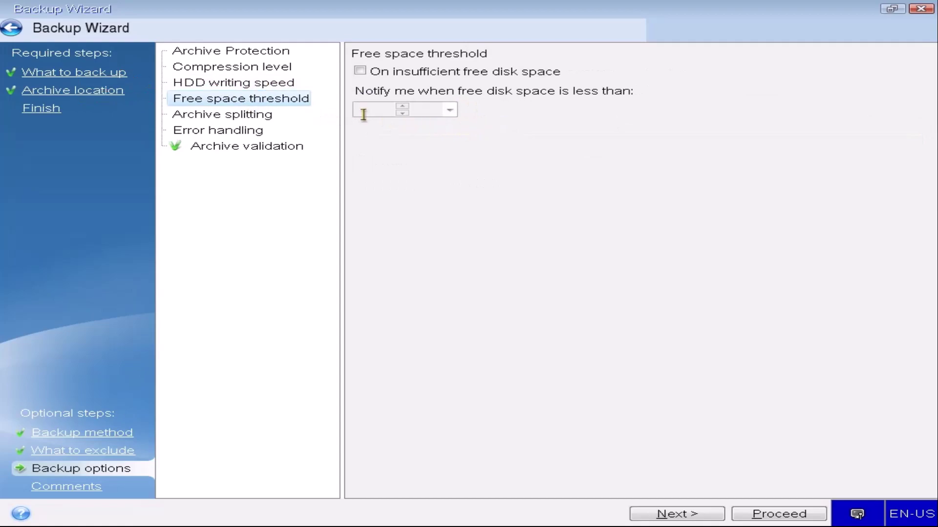
pyautogui.click(313, 115)
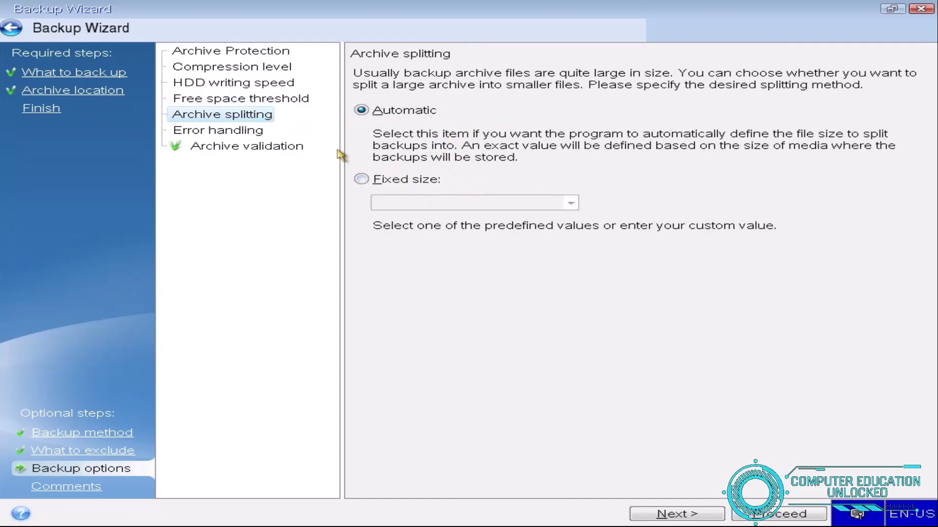
pyautogui.press('Down')
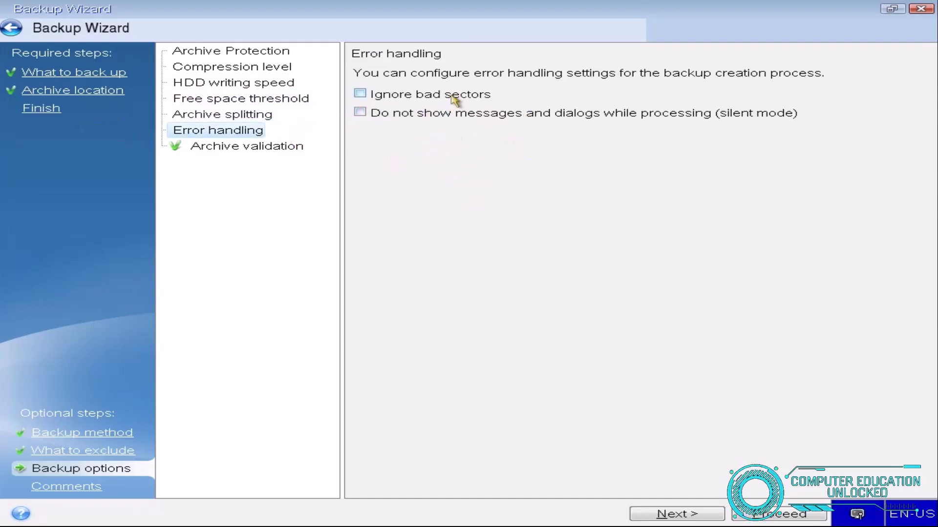
pyautogui.press('Down')
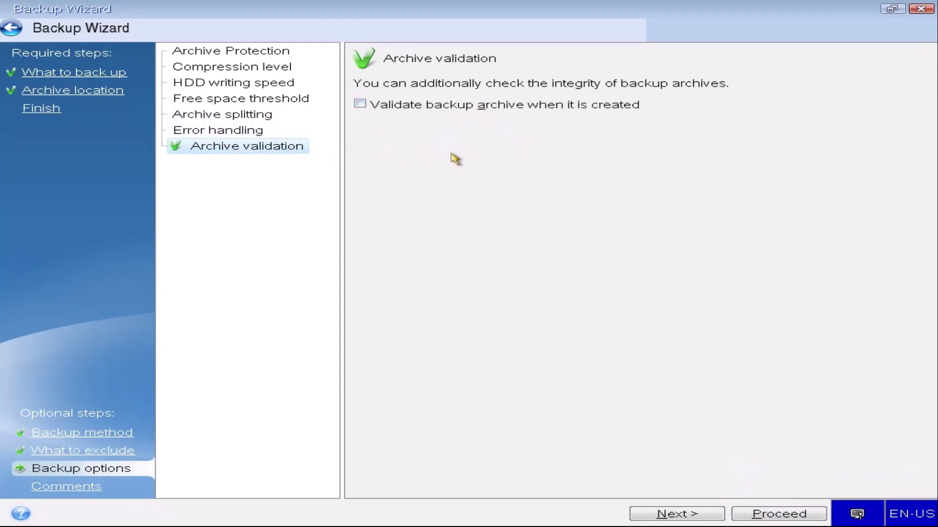
pyautogui.click(658, 517)
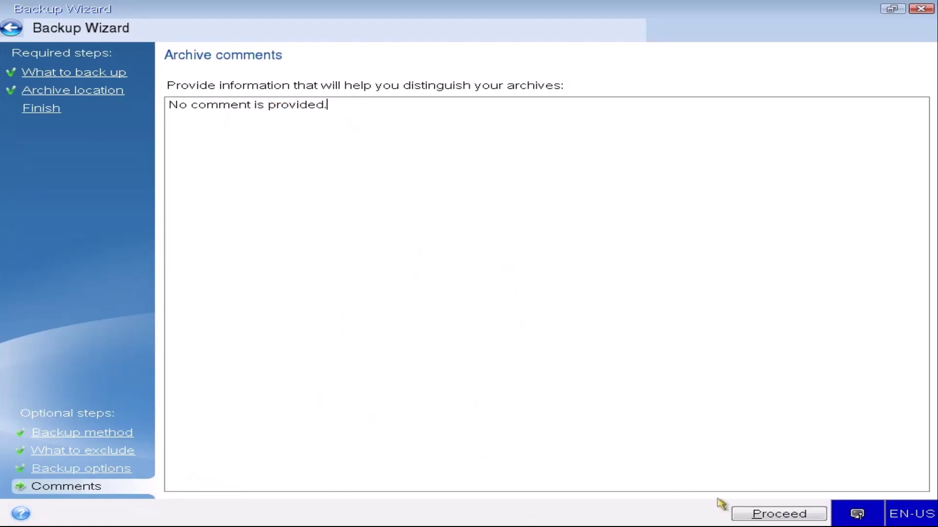
# Run the backup with restart-after-completion selected, then restart the computer immediately
pyautogui.click(773, 515)
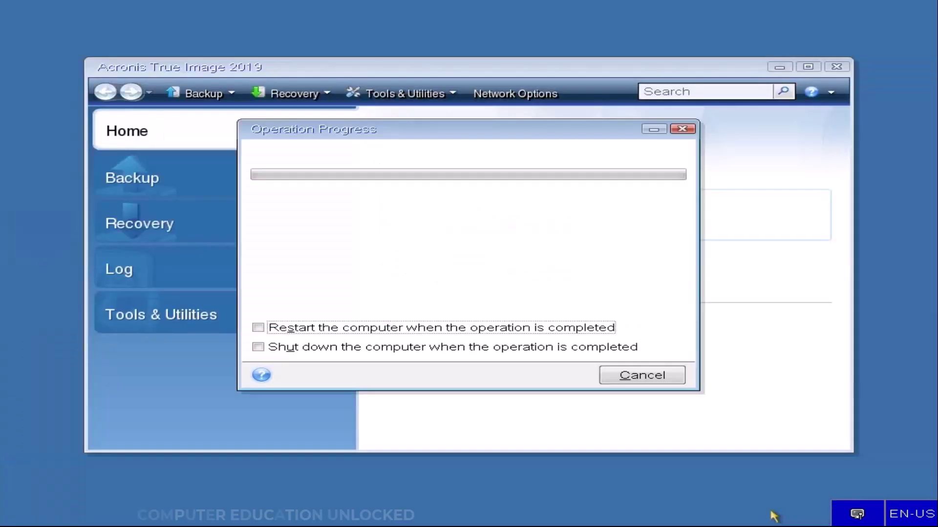
pyautogui.click(290, 328)
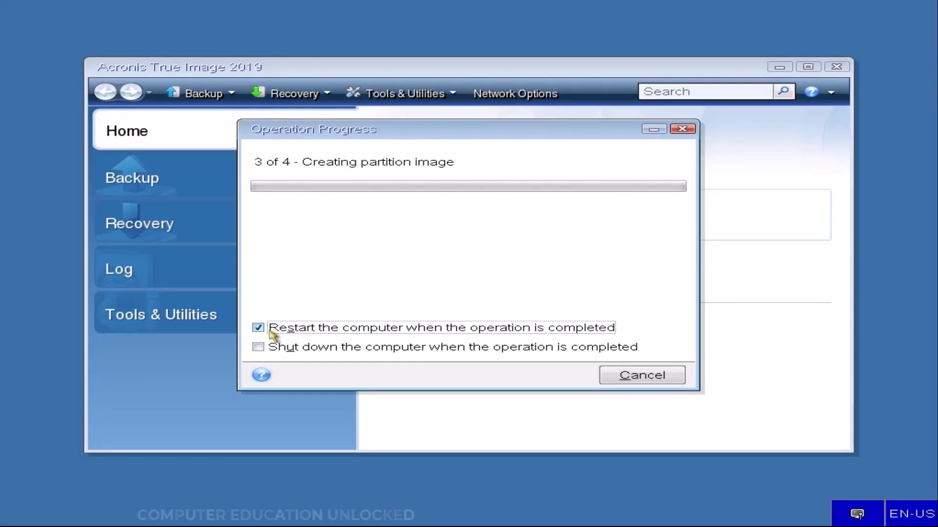
pyautogui.click(307, 348)
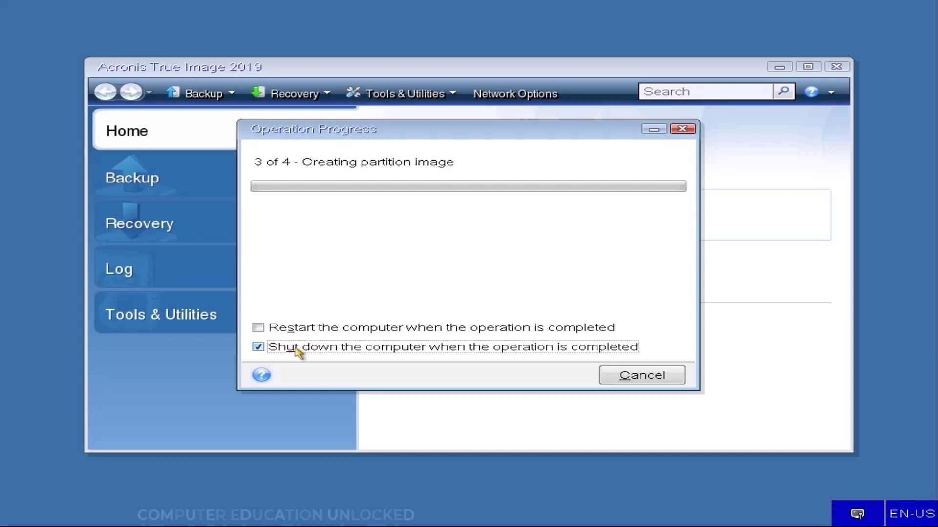
pyautogui.click(263, 327)
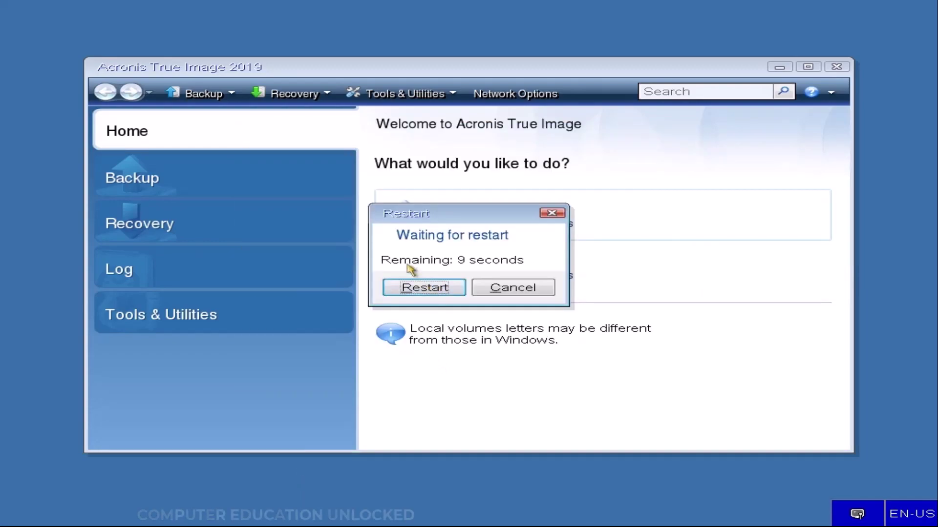
pyautogui.click(420, 292)
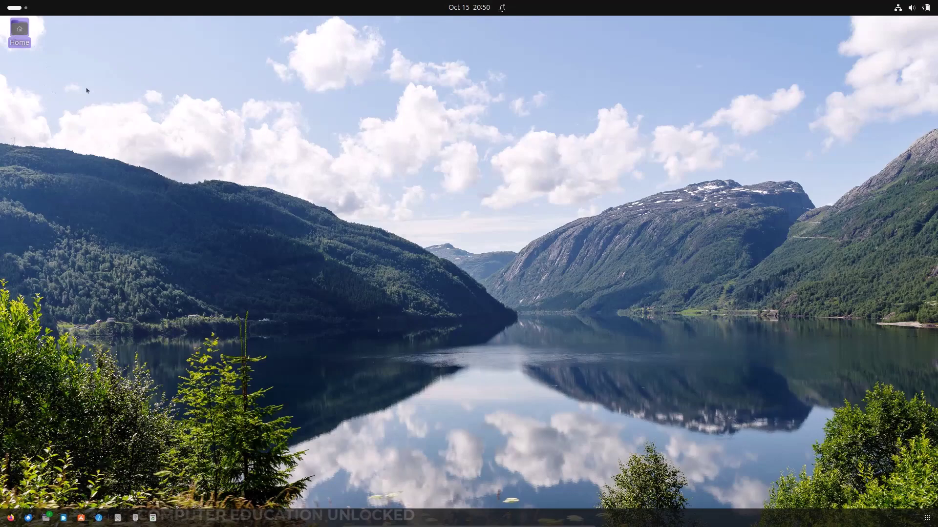
# Check the properties of the 6.4 GB Ubuntu 23.10 Backup .tib on hp_flash_32GB
pyautogui.doubleClick(20, 28)
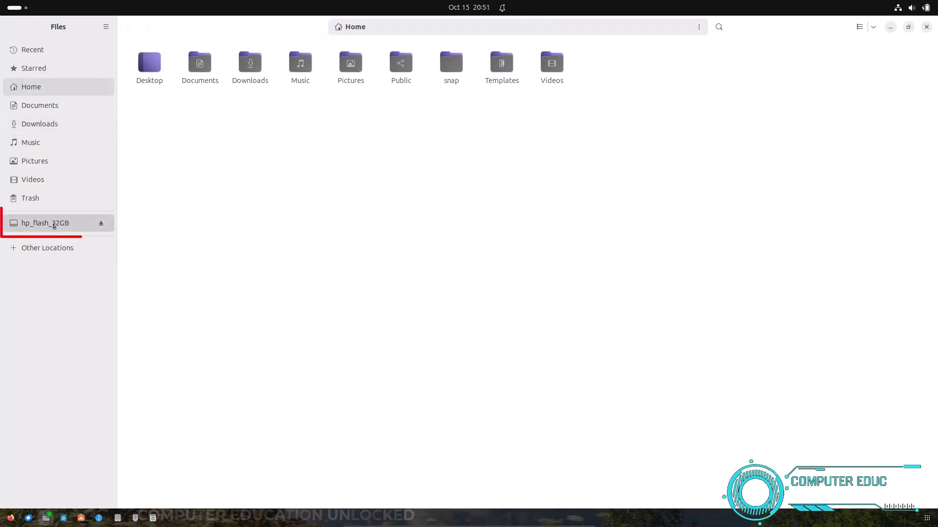
pyautogui.click(54, 225)
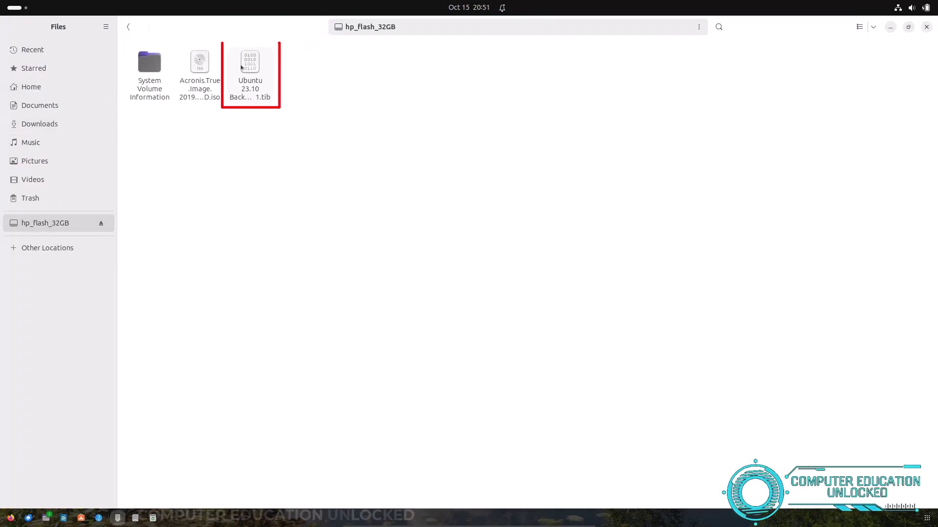
pyautogui.rightClick(251, 81)
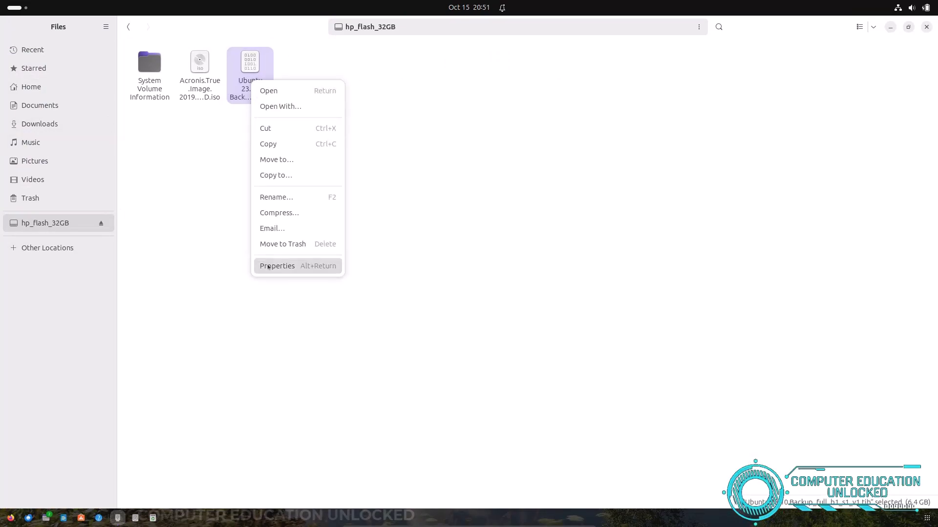
pyautogui.click(268, 267)
pyautogui.moveTo(378, 212); pyautogui.dragTo(559, 213)
pyautogui.press('Escape')
# Copy the Ubuntu 23.10 Backup .tib file into the Documents folder
pyautogui.rightClick(247, 84)
pyautogui.click(262, 151)
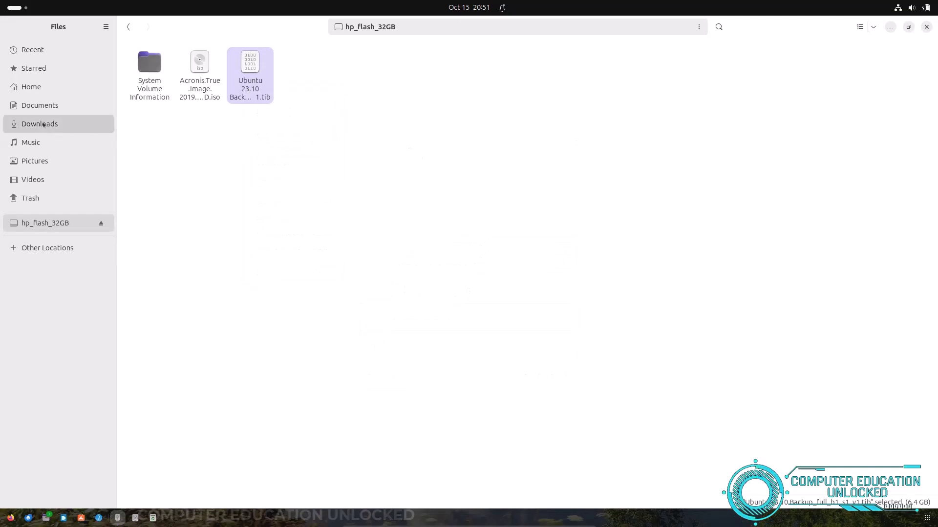
pyautogui.click(39, 106)
pyautogui.rightClick(293, 204)
pyautogui.click(328, 207)
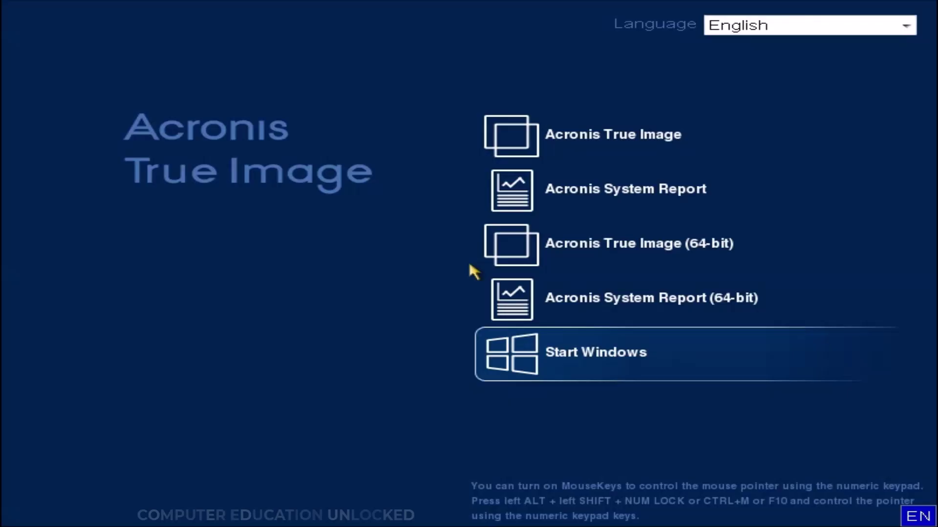
# Choose the 'Acronis True Image (64-bit)' entry in the boot menu
pyautogui.press('Up')
pyautogui.press('Up')
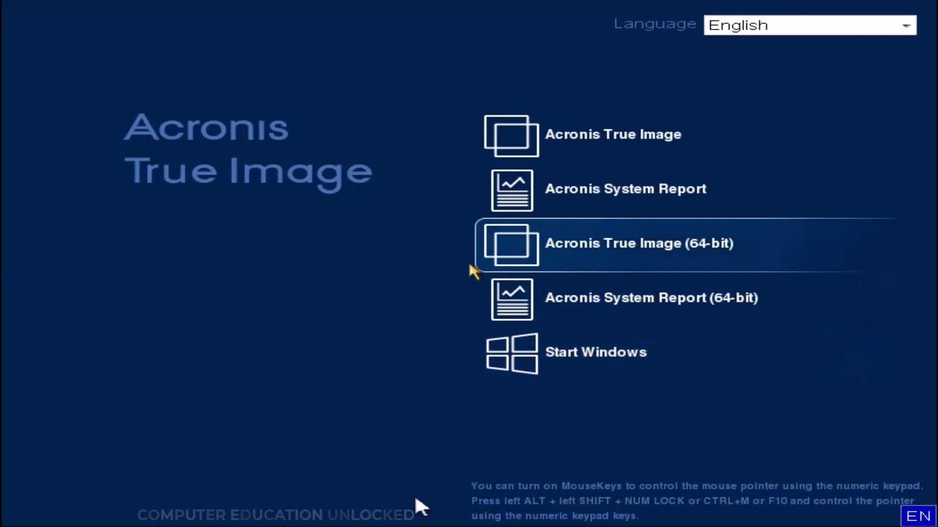
pyautogui.press('Up')
pyautogui.press('Up')
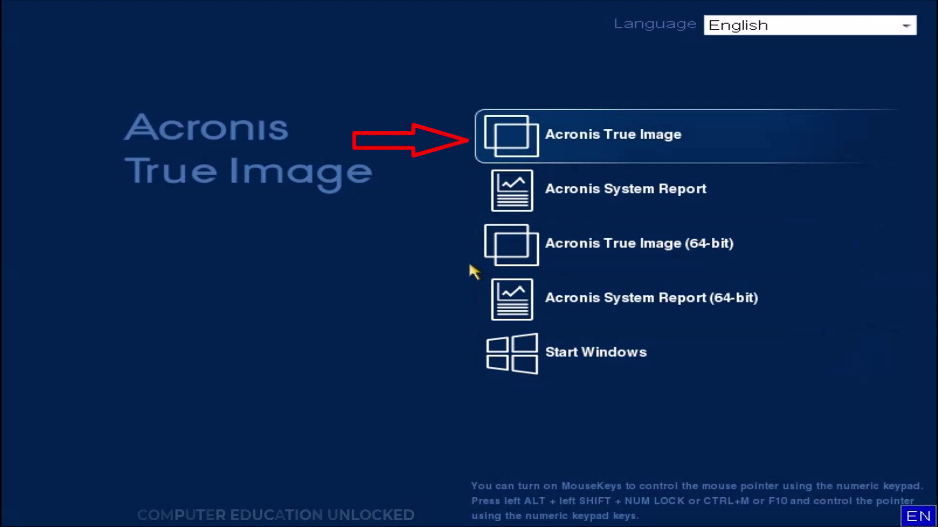
pyautogui.press('Down')
pyautogui.press('Down')
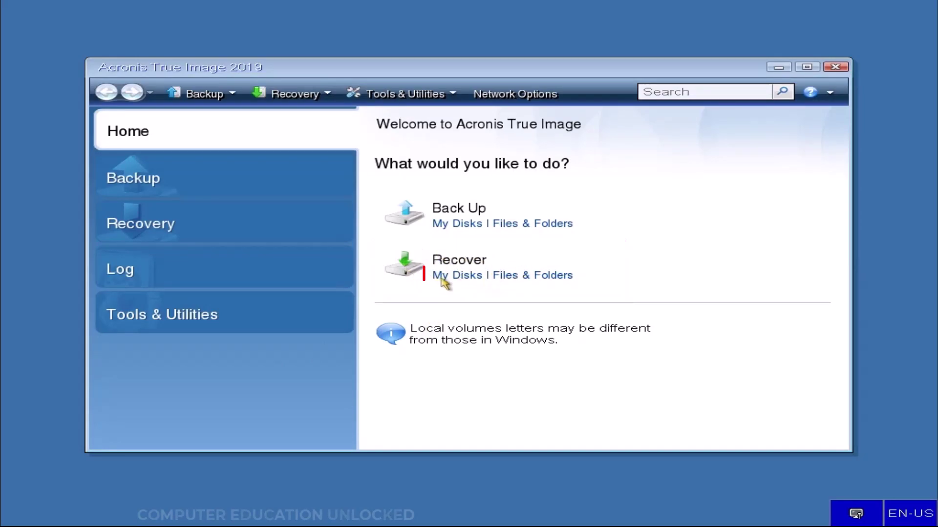
# Open Ubuntu 23.10 Backup_full_b1_s1_v1.tib from Removable Drive (C:) and unlock it with its password
pyautogui.click(463, 281)
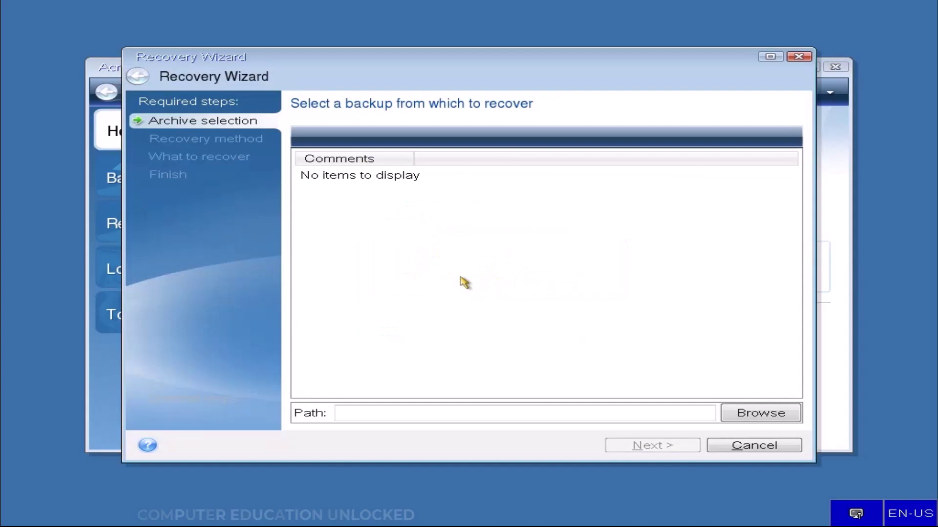
pyautogui.click(759, 414)
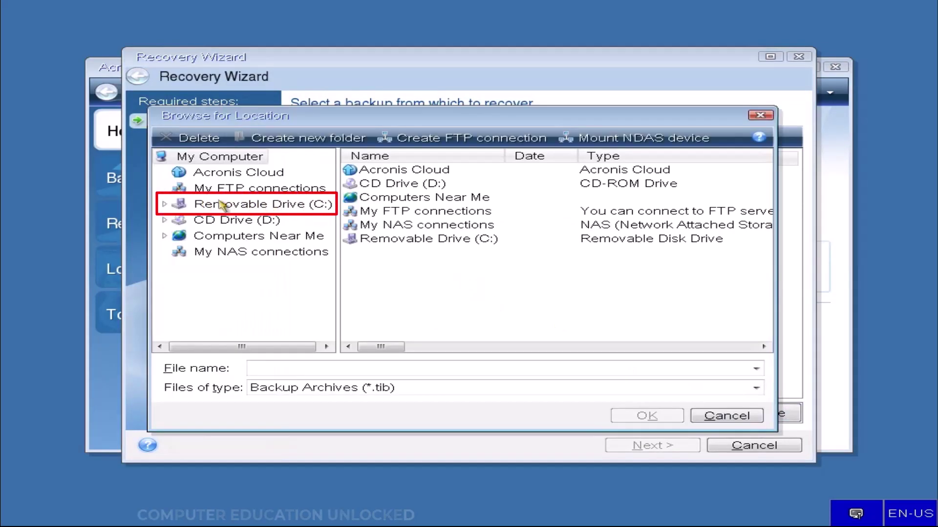
pyautogui.click(259, 205)
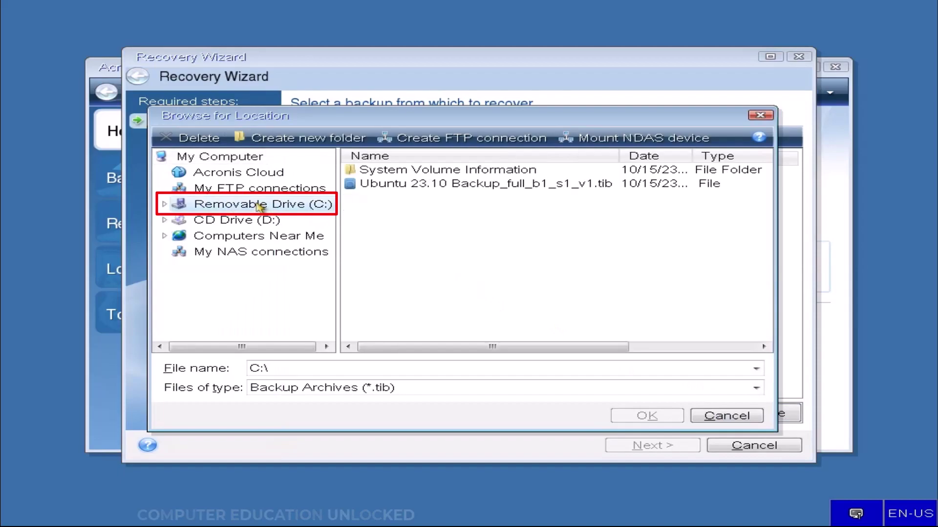
pyautogui.click(393, 187)
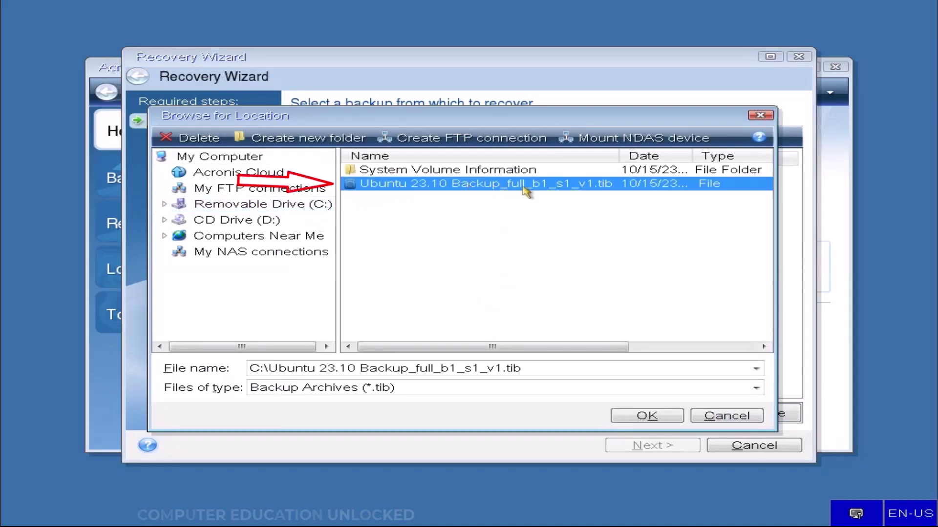
pyautogui.click(646, 416)
pyautogui.write('••')
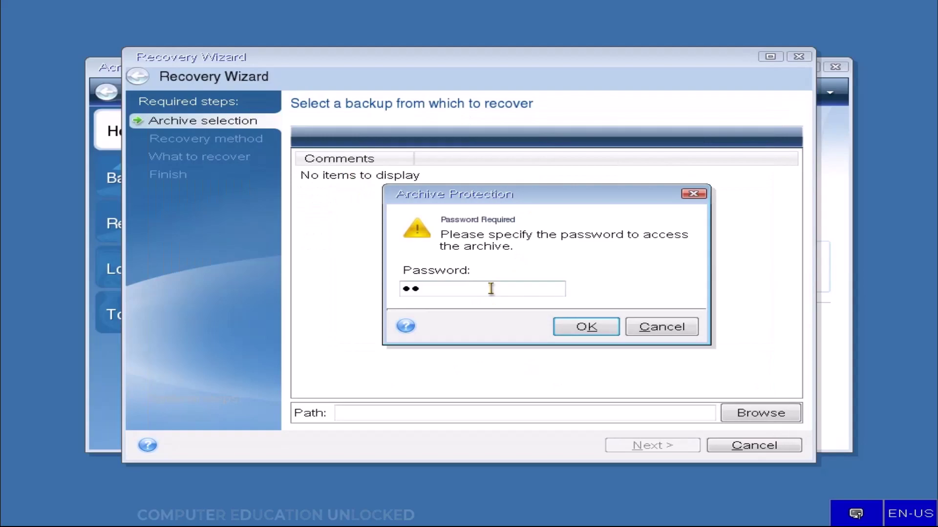
pyautogui.click(587, 328)
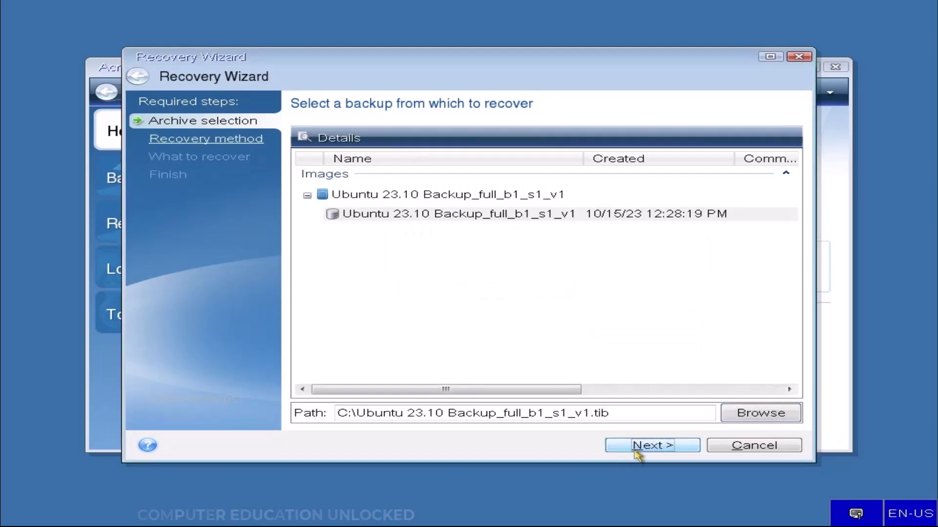
pyautogui.click(636, 446)
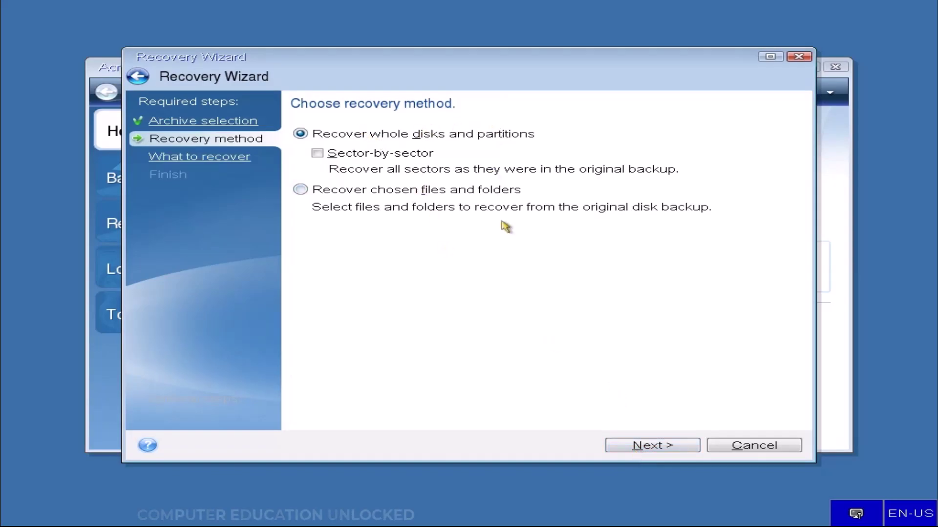
# Restore all Disk 1 partitions onto the empty 65 GB Disk 1 and confirm the summary
pyautogui.click(613, 448)
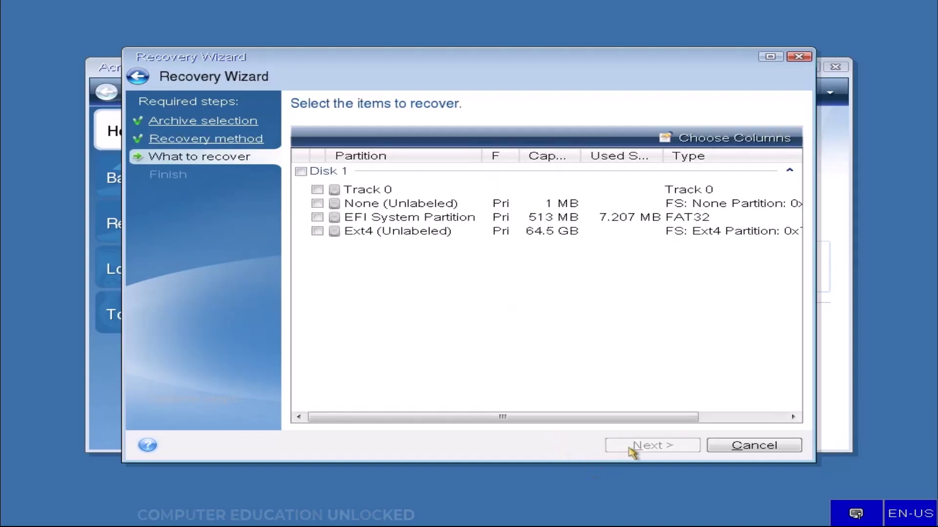
pyautogui.click(301, 172)
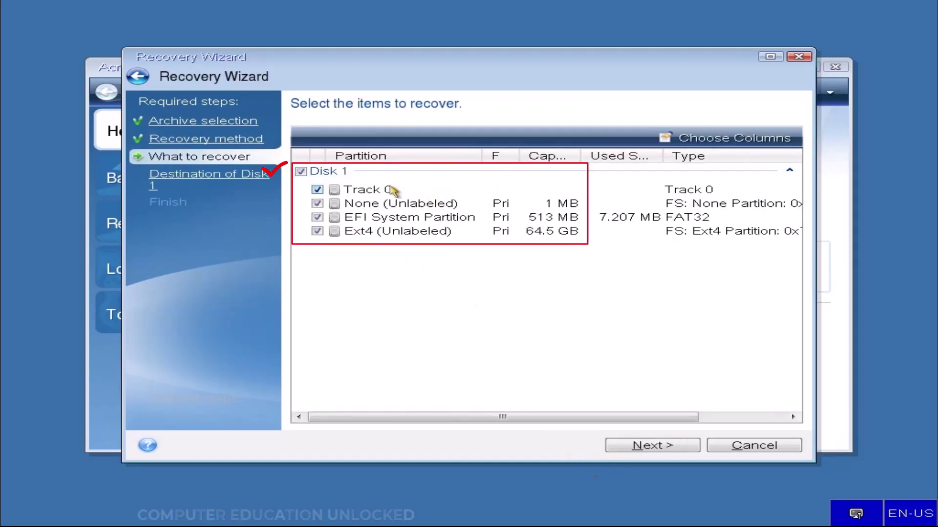
pyautogui.click(660, 453)
pyautogui.click(481, 167)
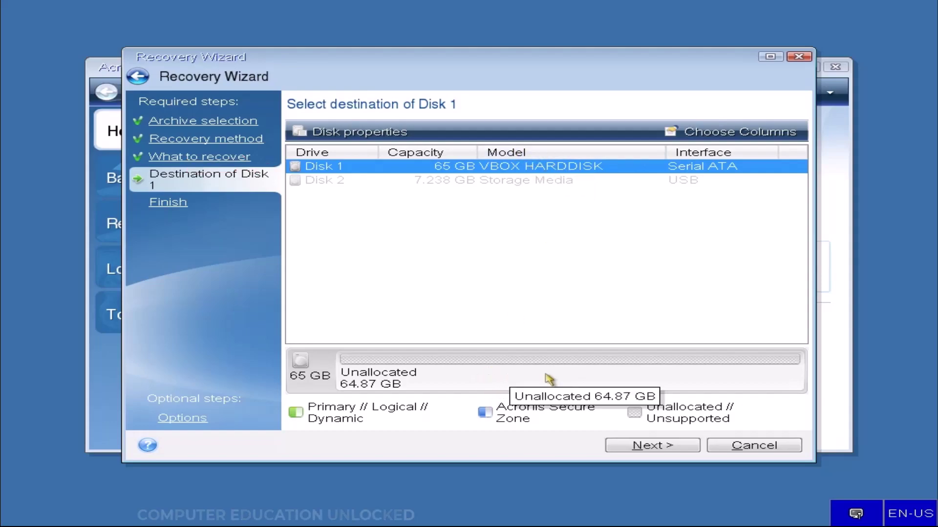
pyautogui.click(653, 452)
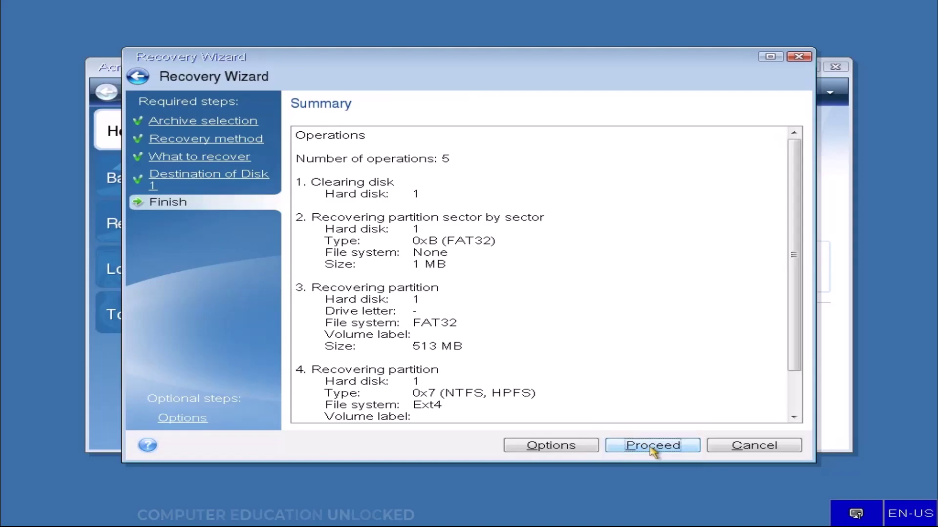
pyautogui.click(652, 445)
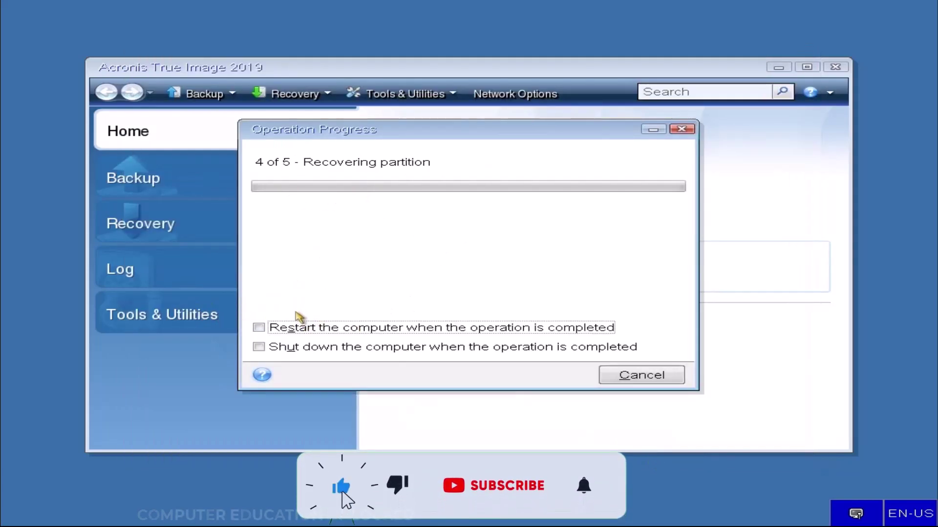
# Switch the after-recovery action between restart and shutdown while recovery runs
pyautogui.click(298, 329)
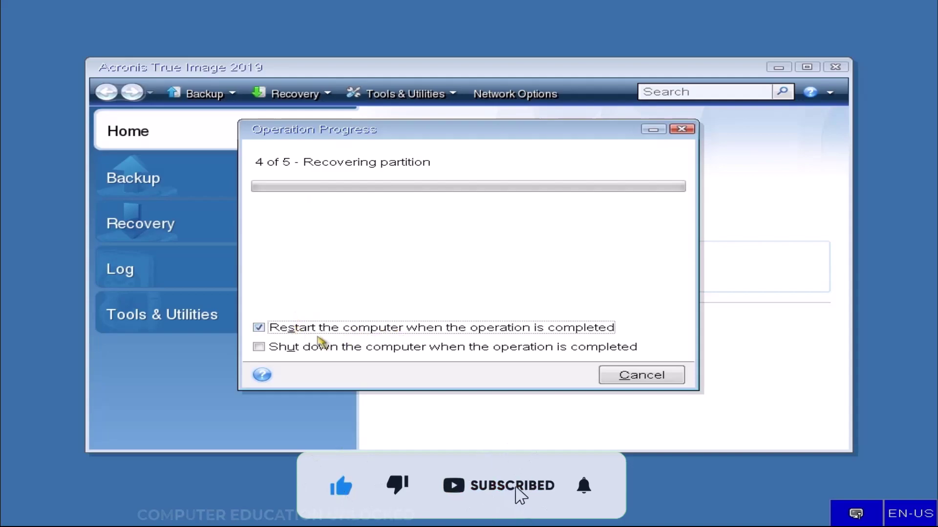
pyautogui.click(260, 328)
pyautogui.click(283, 347)
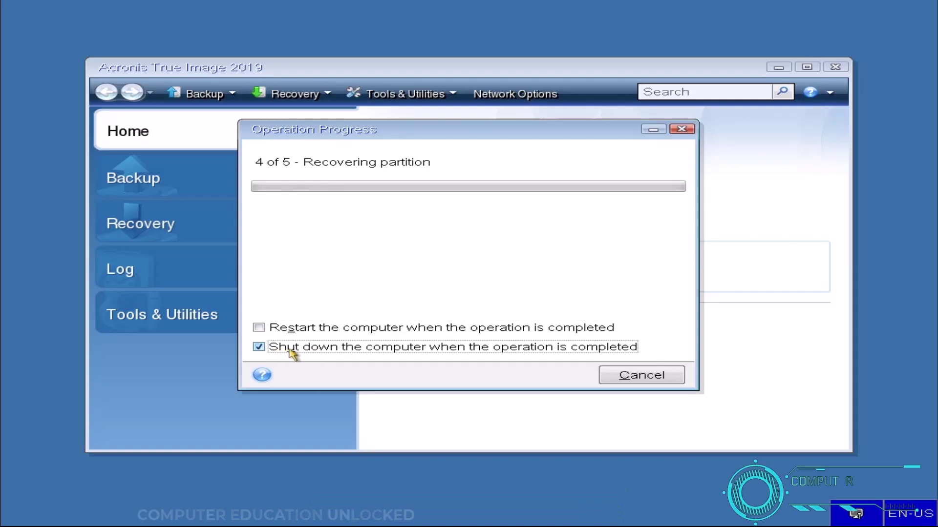
pyautogui.hotkey('alt', 's')
pyautogui.hotkey('alt', 's')
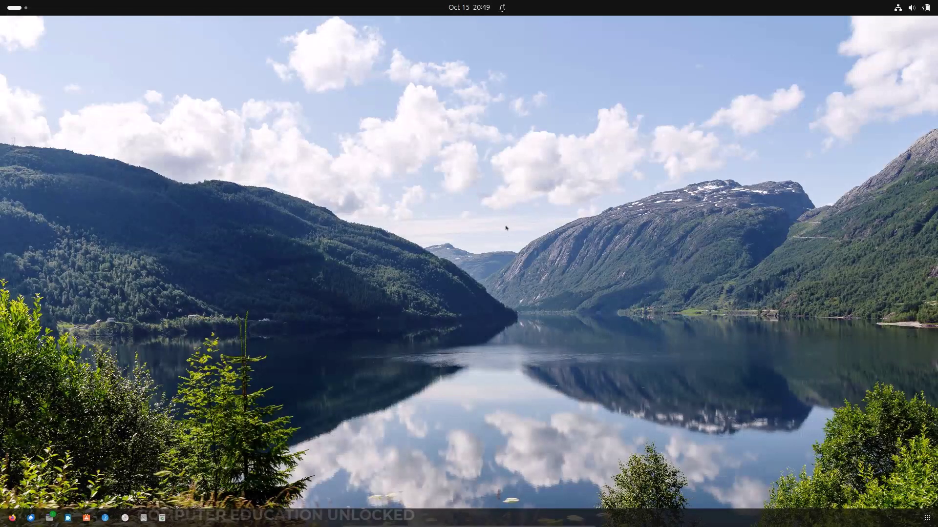
# Show the installed applications grid on the restored Ubuntu desktop with Super+A
pyautogui.press('super+a')
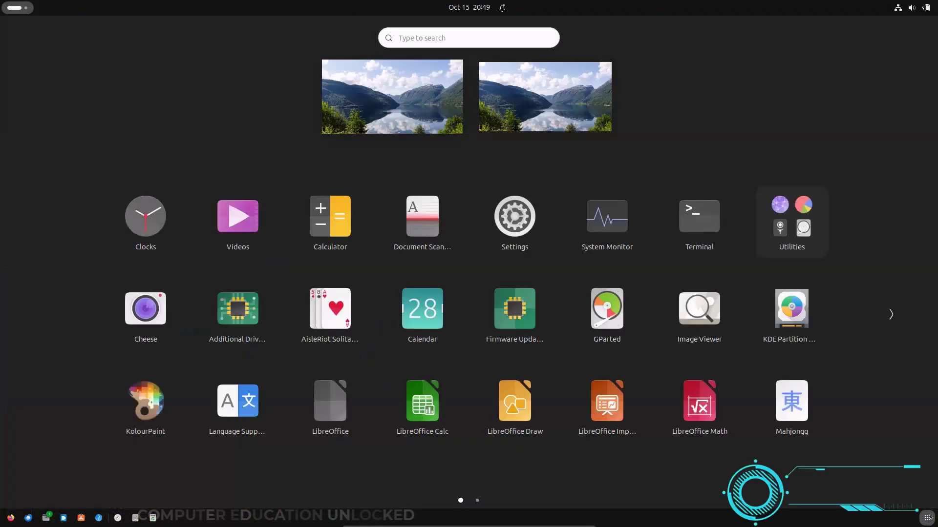